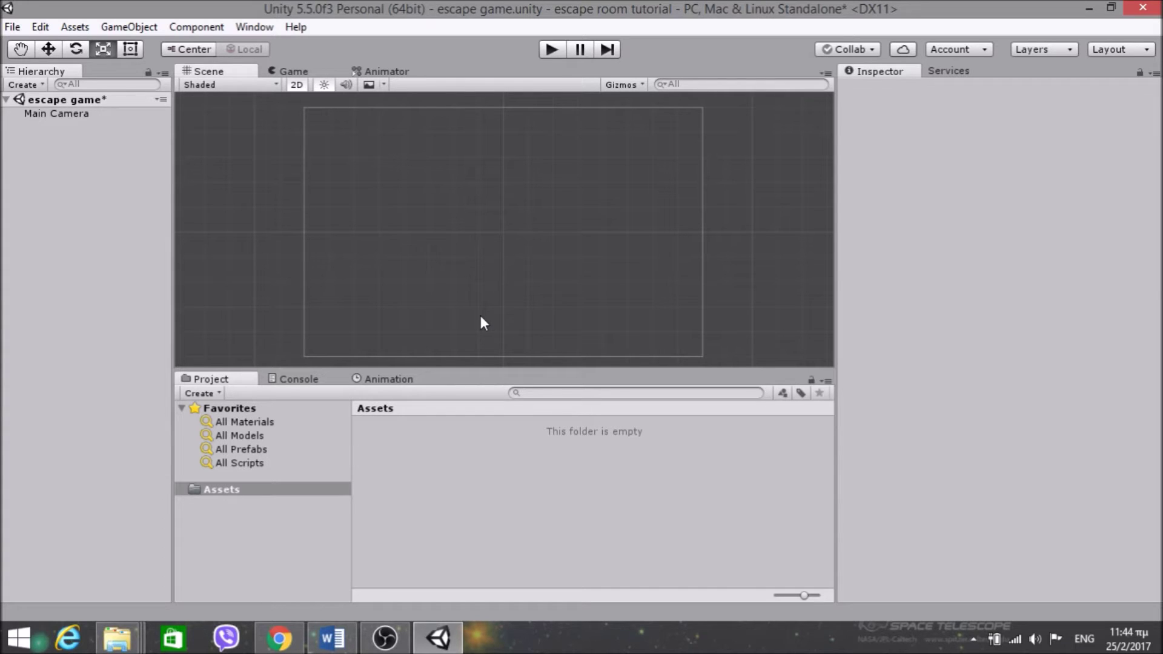
Drag the Sprites folder from the Escape Room Explorer window into Unity's Assets and open it.
{"action": "left_click", "coordinate": [117, 637]}
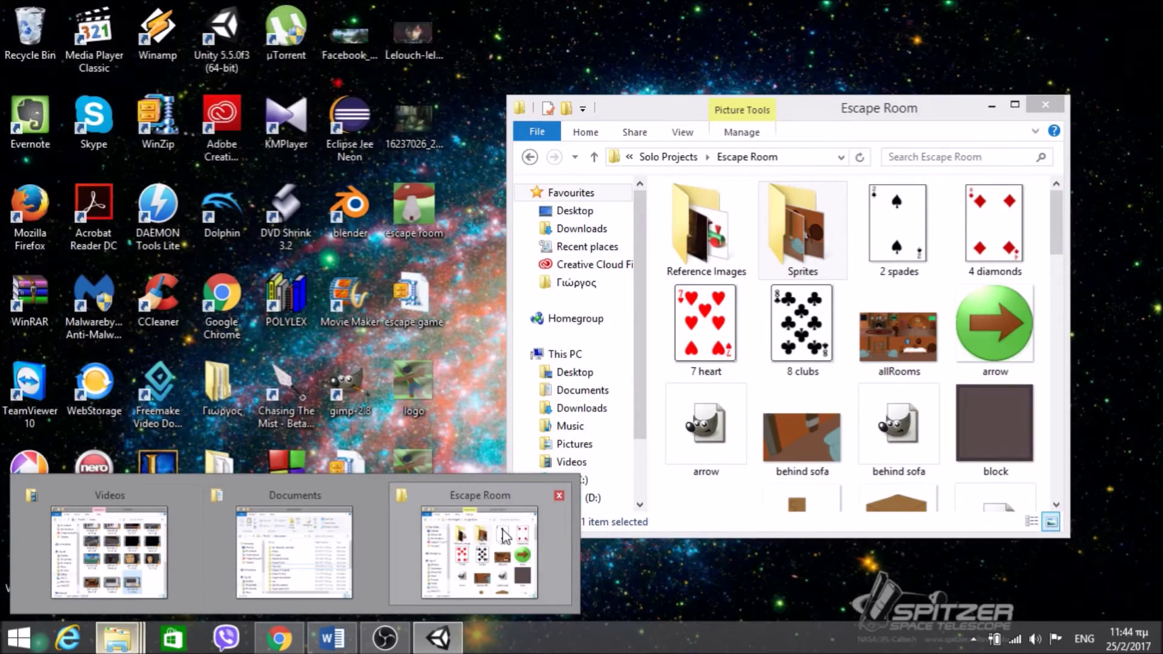
{"action": "left_click", "coordinate": [497, 538]}
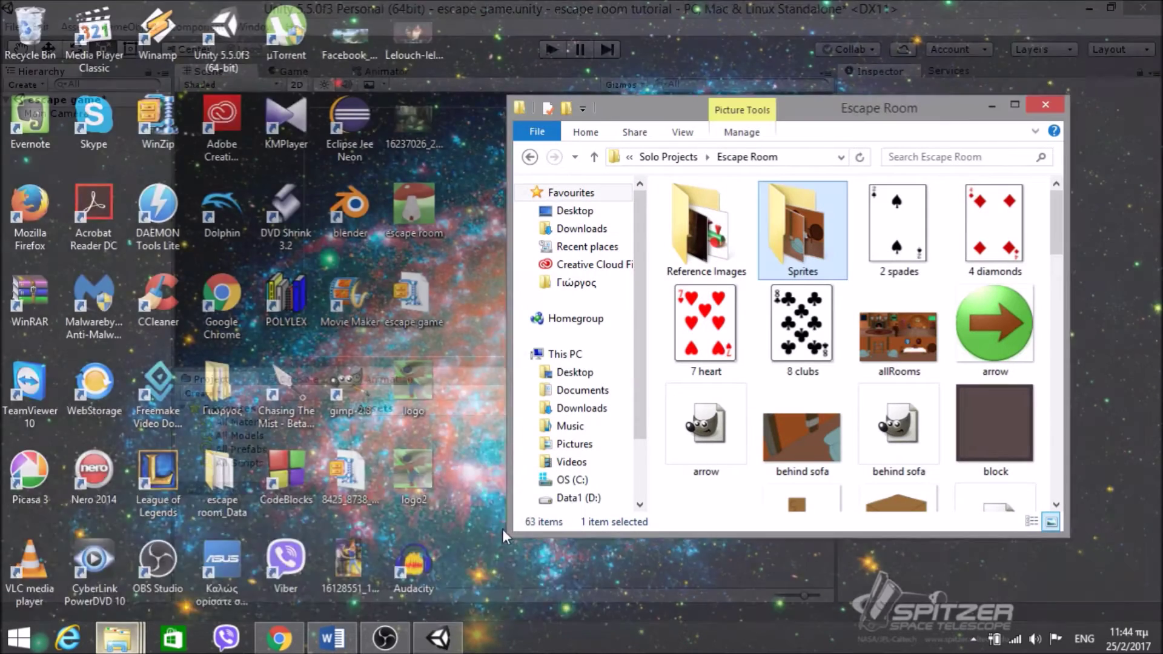
{"action": "left_click_drag", "start_coordinate": [808, 245], "coordinate": [454, 484]}
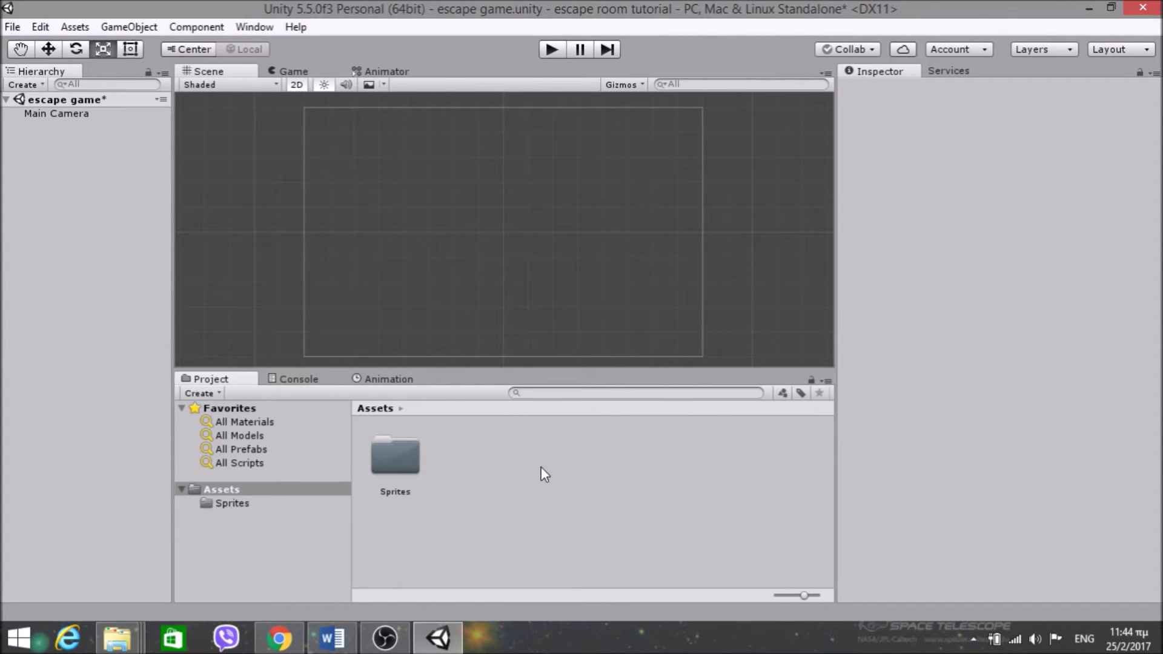
{"action": "double_click", "coordinate": [397, 463]}
Create an empty scene object and rename it displayImage.
{"action": "mouse_move", "coordinate": [830, 463]}
{"action": "left_mouse_down"}
{"action": "mouse_move", "coordinate": [830, 544]}
{"action": "mouse_move", "coordinate": [841, 453]}
{"action": "left_mouse_up"}
{"action": "right_click", "coordinate": [47, 219]}
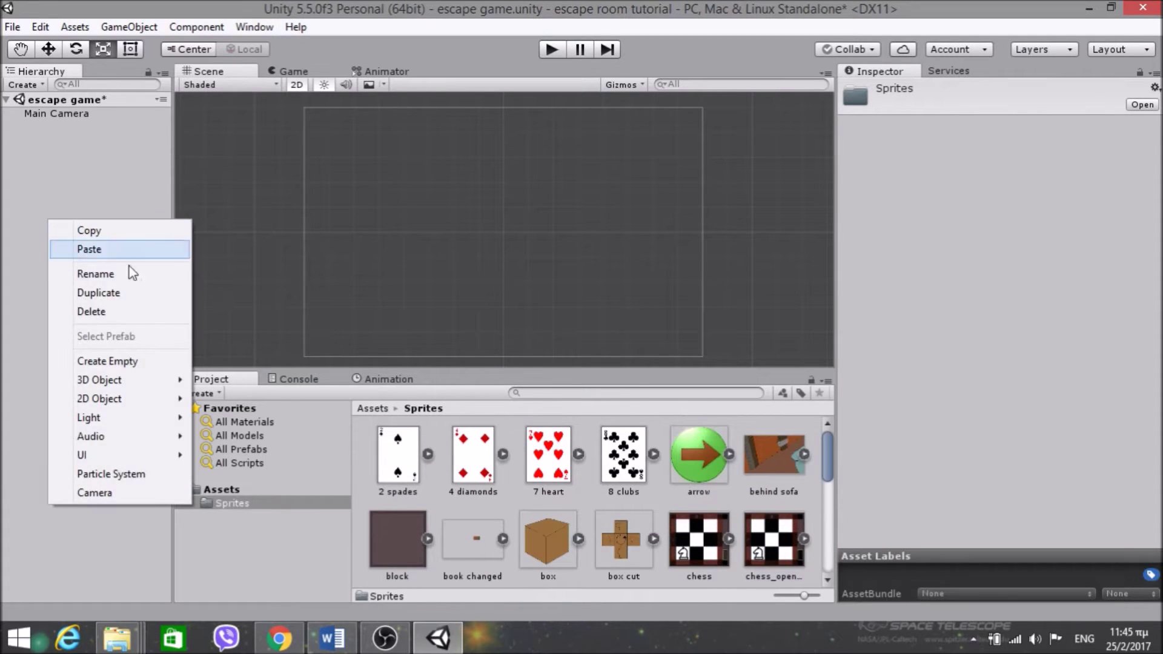
{"action": "left_click", "coordinate": [107, 361]}
{"action": "right_click", "coordinate": [88, 128]}
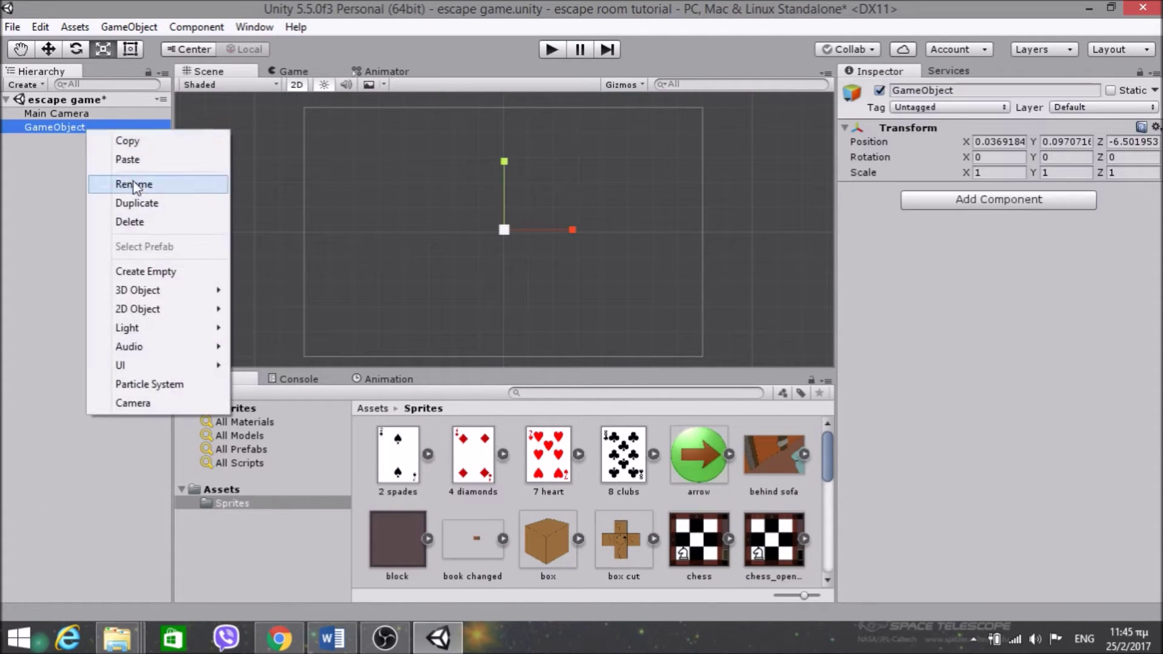
{"action": "left_click", "coordinate": [134, 185]}
{"action": "type", "text": "displayImage"}
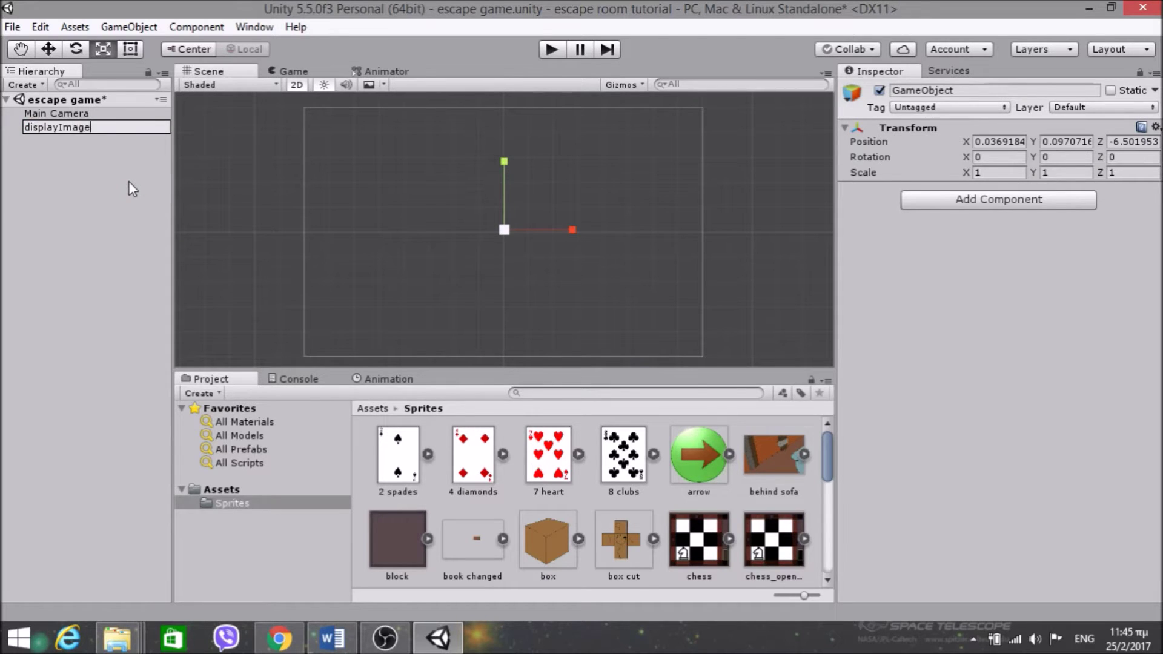
{"action": "key", "text": "Return"}
Set displayImage's Transform position to X 0, Y 0, Z 0.
{"action": "left_click", "coordinate": [977, 142]}
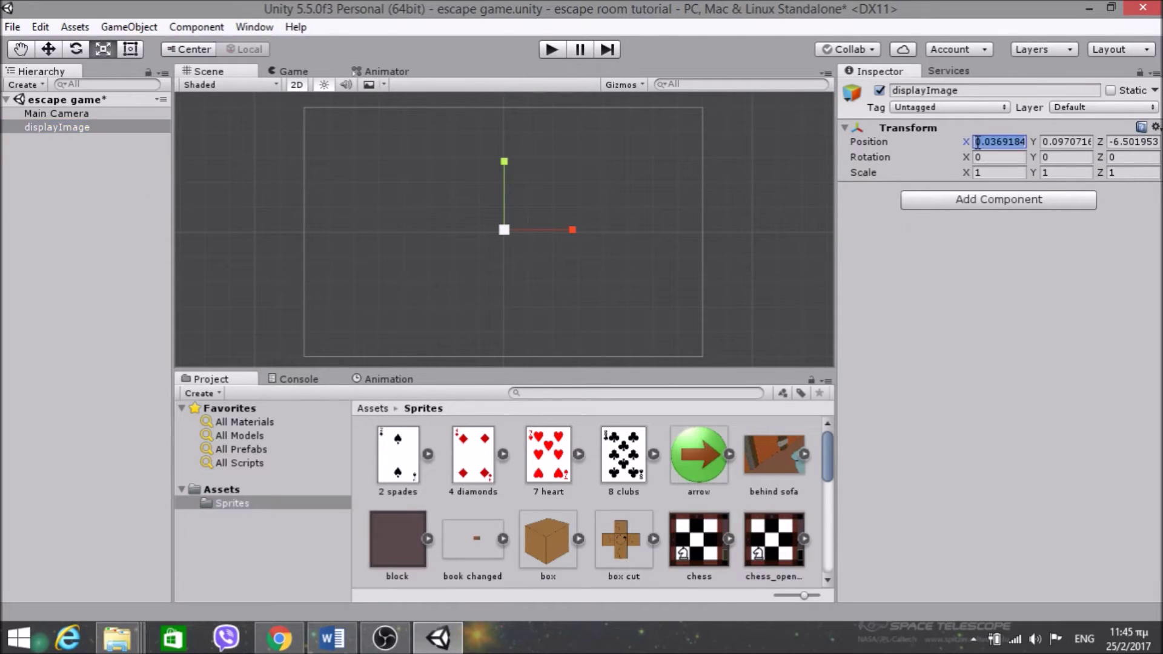
{"action": "type", "text": "0"}
{"action": "key", "text": "Tab"}
{"action": "type", "text": "0"}
{"action": "key", "text": "Tab"}
{"action": "type", "text": "0"}
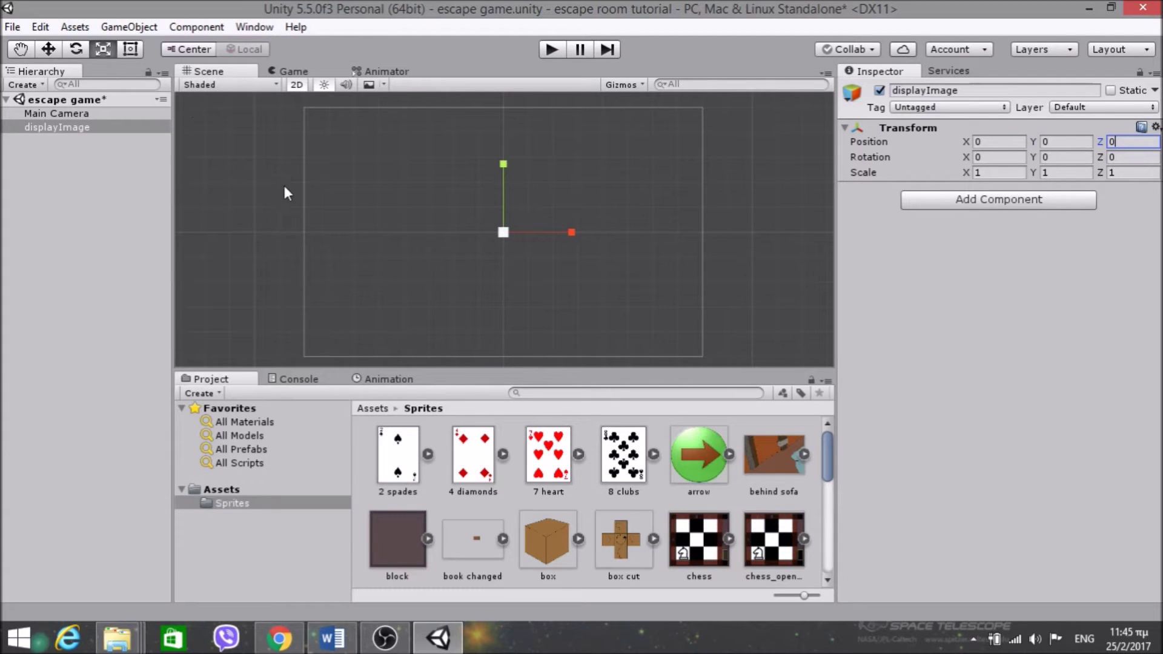
Add a Sprite Renderer to displayImage and assign the wall1 sprite.
{"action": "left_click", "coordinate": [922, 199]}
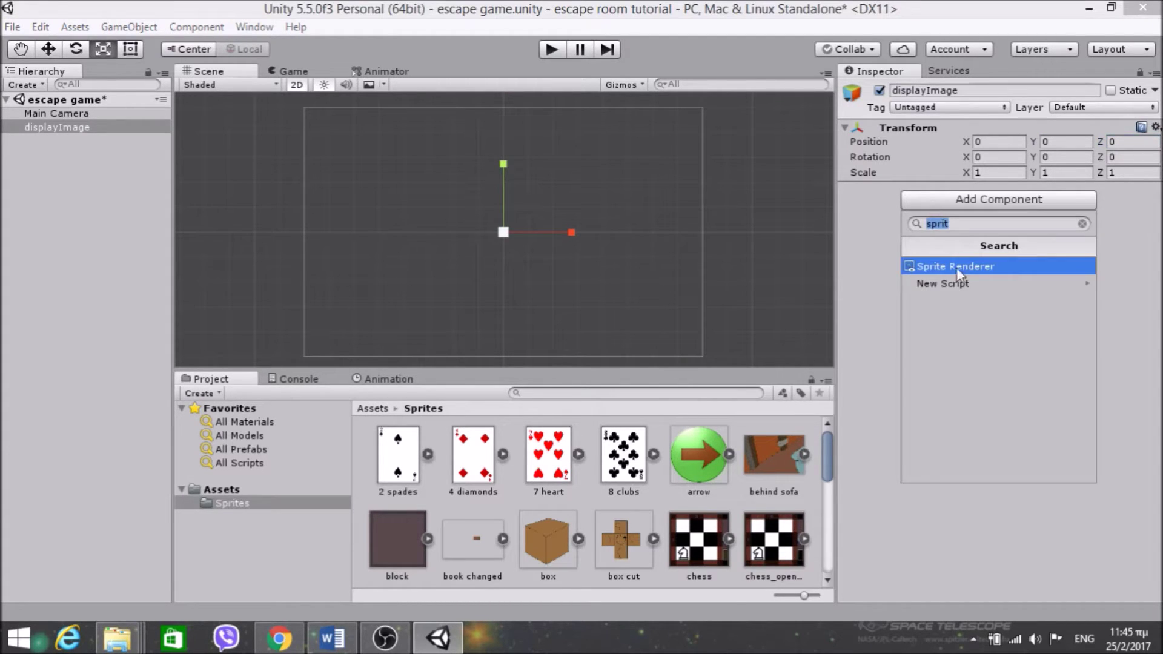
{"action": "left_click", "coordinate": [986, 266]}
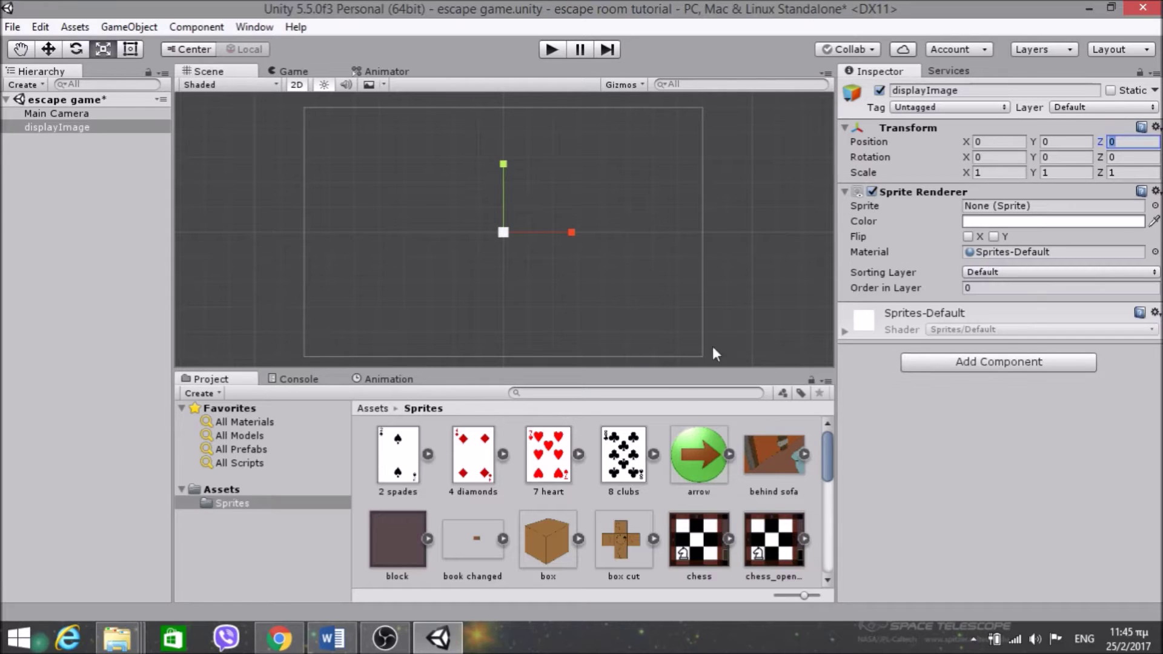
{"action": "scroll", "coordinate": [674, 491], "scroll_direction": "down", "scroll_amount": 5}
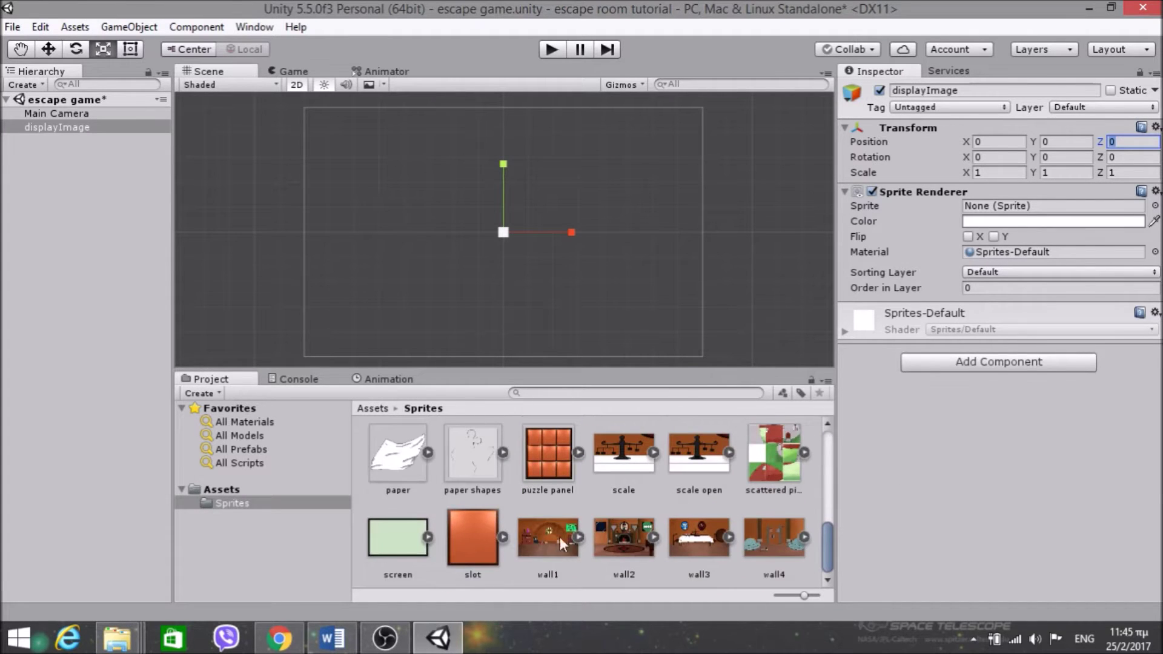
{"action": "left_click_drag", "start_coordinate": [559, 536], "coordinate": [1018, 209]}
Scale the wall1 image to about 2.5 so it fills the camera frame.
{"action": "scroll", "coordinate": [535, 230], "scroll_direction": "down", "scroll_amount": 3}
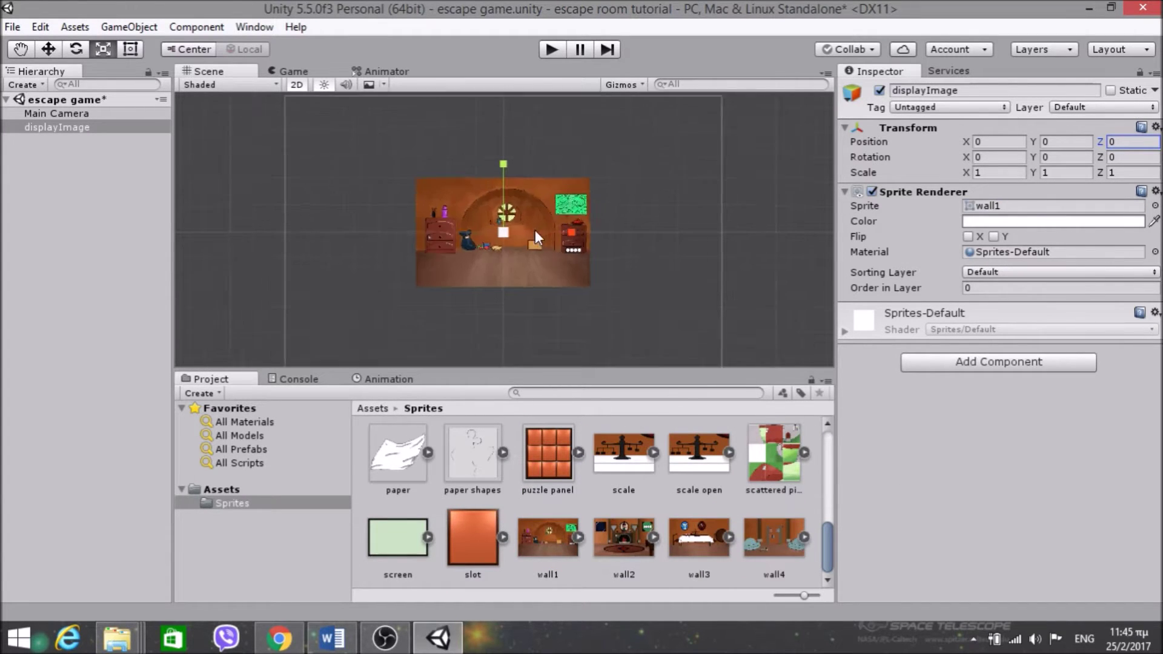
{"action": "scroll", "coordinate": [537, 230], "scroll_direction": "down", "scroll_amount": 2}
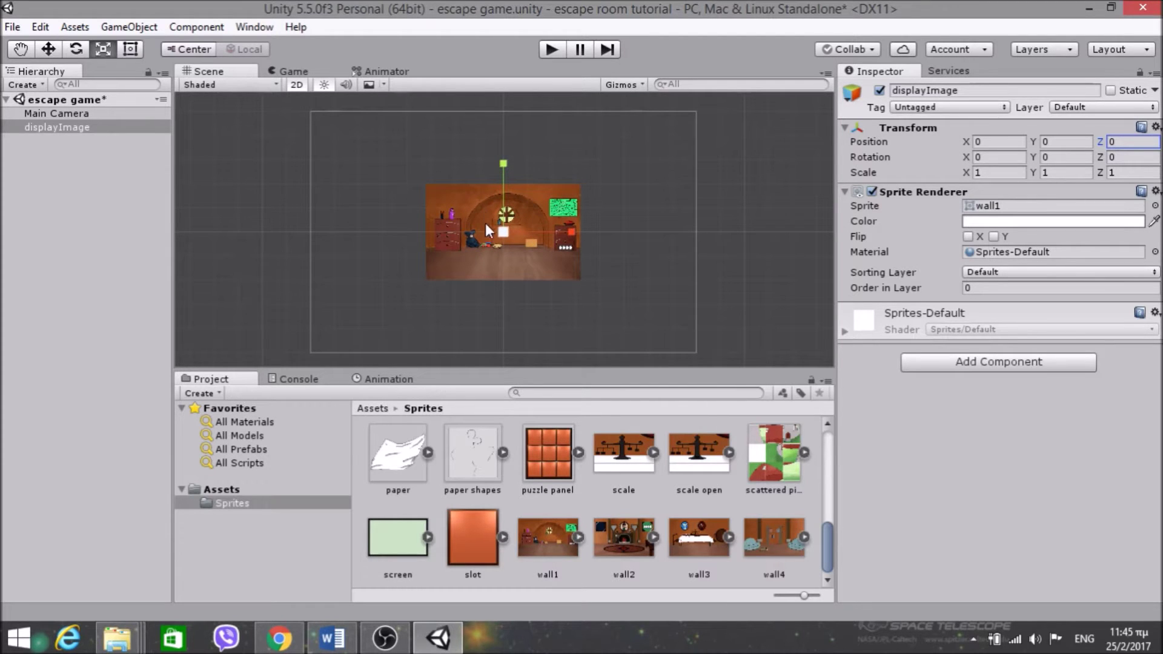
{"action": "left_click_drag", "start_coordinate": [504, 230], "coordinate": [596, 154]}
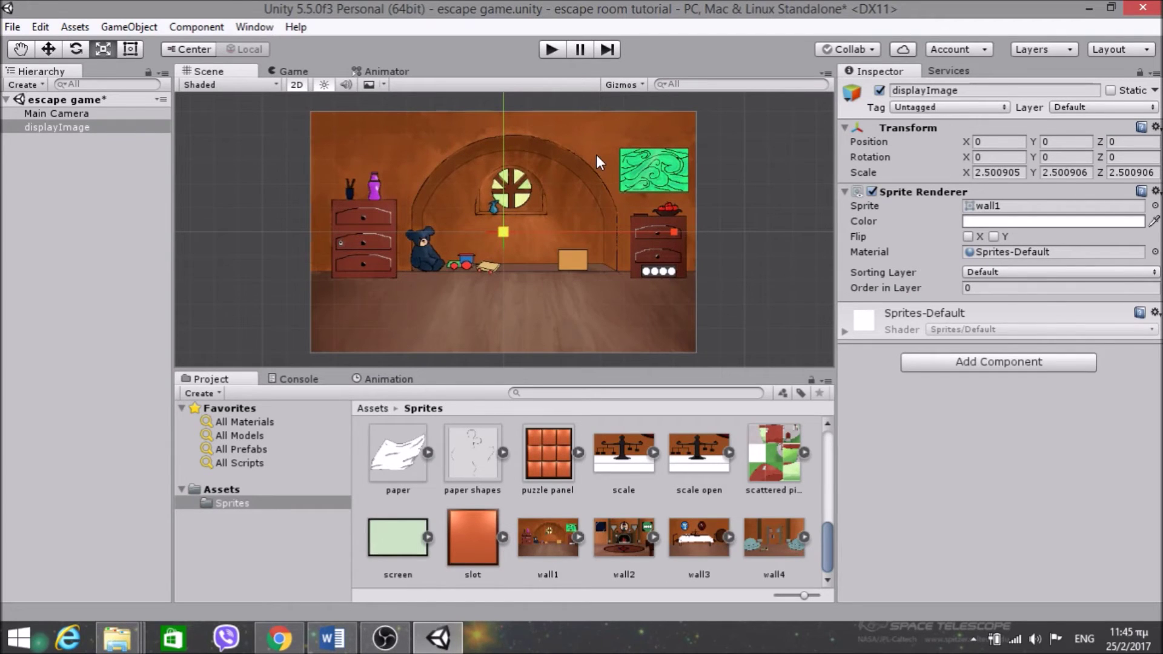
{"action": "left_click", "coordinate": [299, 71]}
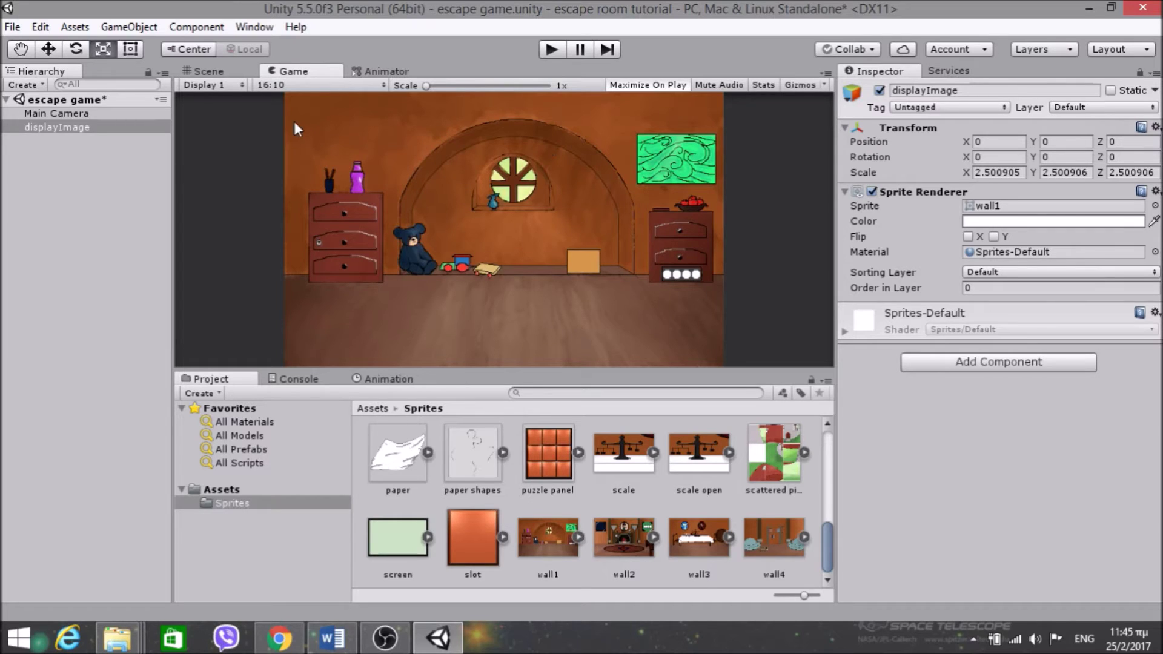
Preview the Game view at 4:3, 3:2 and 16:9, then settle back on 16:10.
{"action": "left_click", "coordinate": [316, 85]}
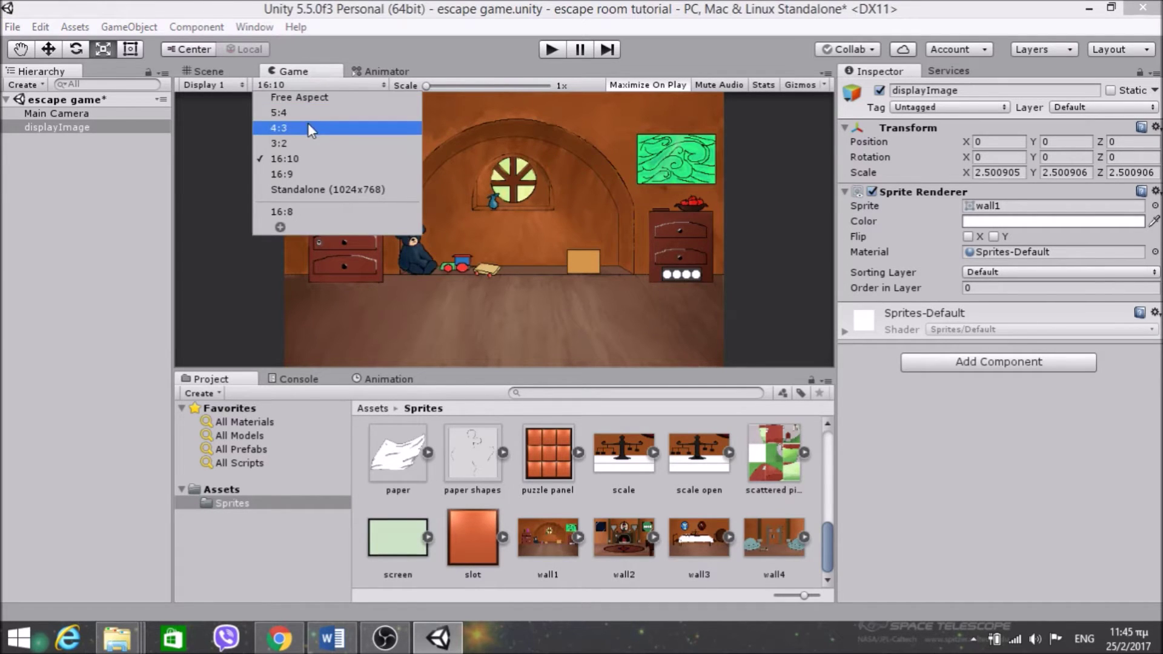
{"action": "left_click", "coordinate": [309, 129]}
{"action": "left_click", "coordinate": [311, 86]}
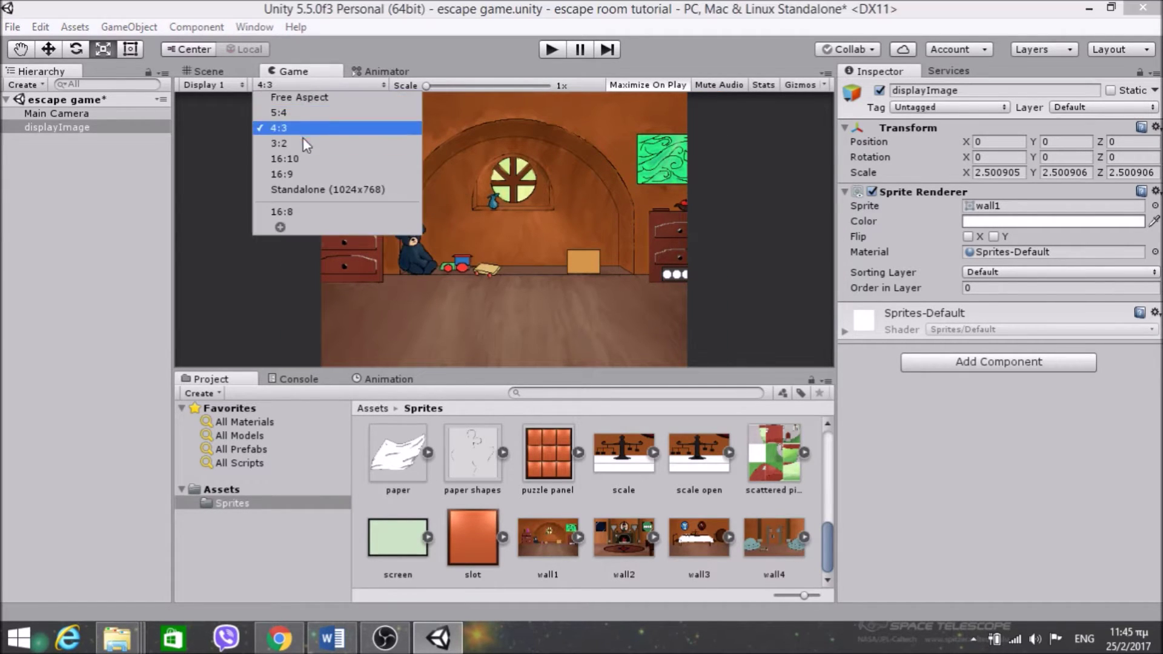
{"action": "left_click", "coordinate": [304, 142]}
{"action": "left_click", "coordinate": [310, 86]}
{"action": "left_click", "coordinate": [299, 175]}
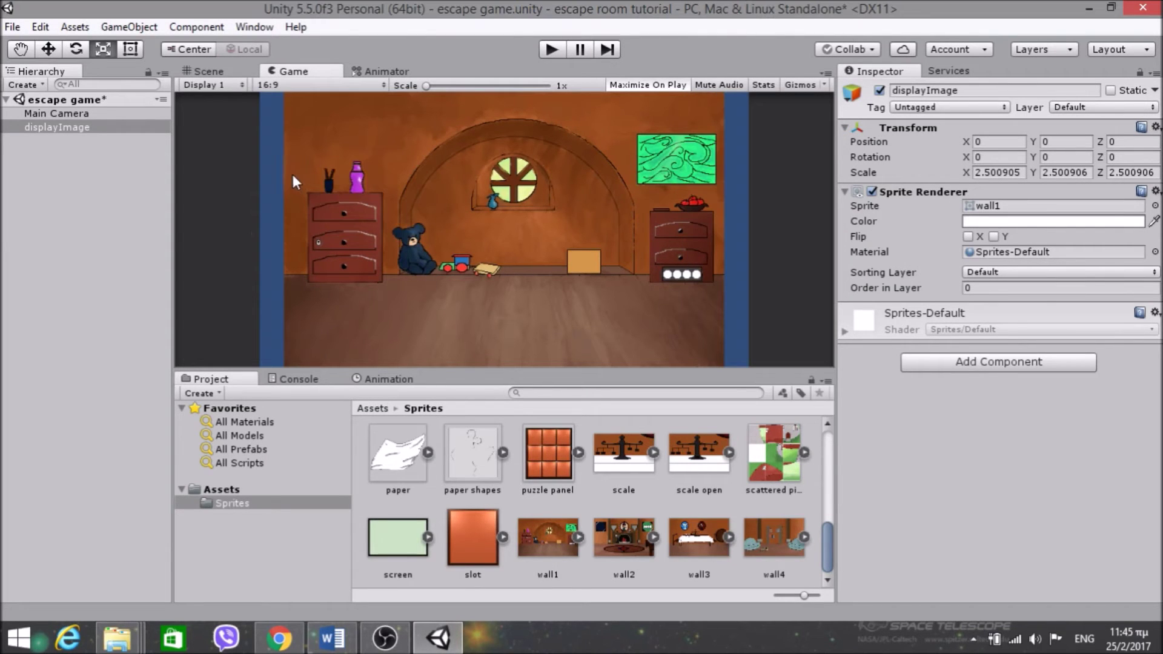
{"action": "left_click", "coordinate": [303, 84]}
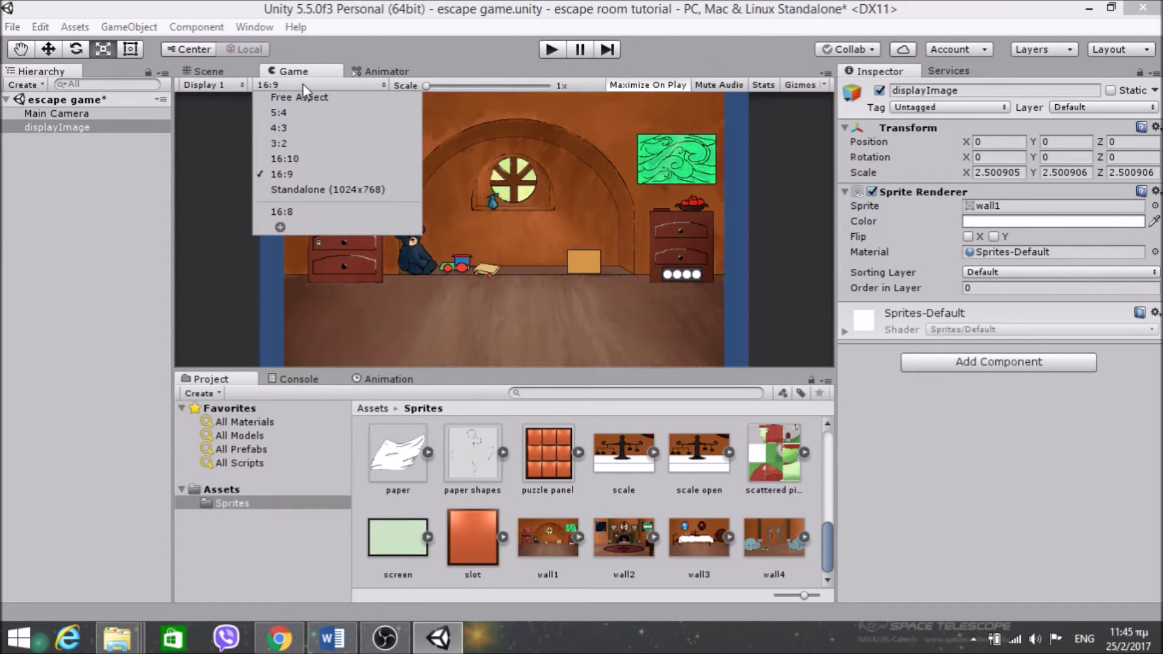
{"action": "left_click", "coordinate": [317, 158]}
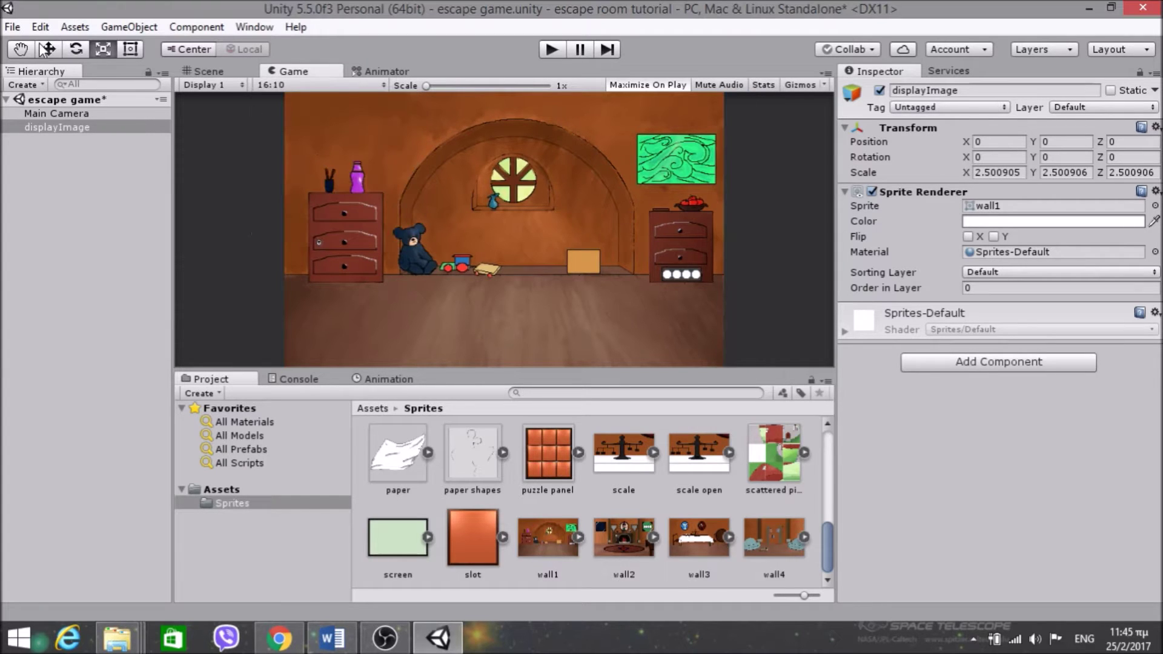
In Player settings, leave 16:10 as the only supported aspect ratio, with 4:3 unticked.
{"action": "left_click", "coordinate": [17, 29]}
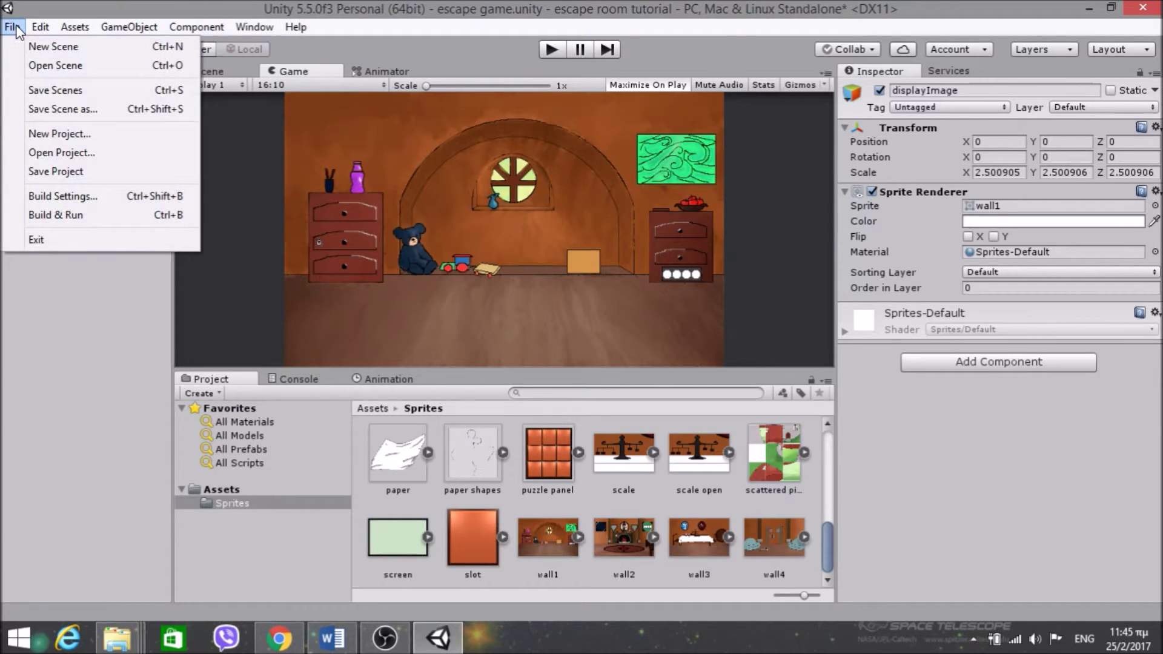
{"action": "mouse_move", "coordinate": [27, 27]}
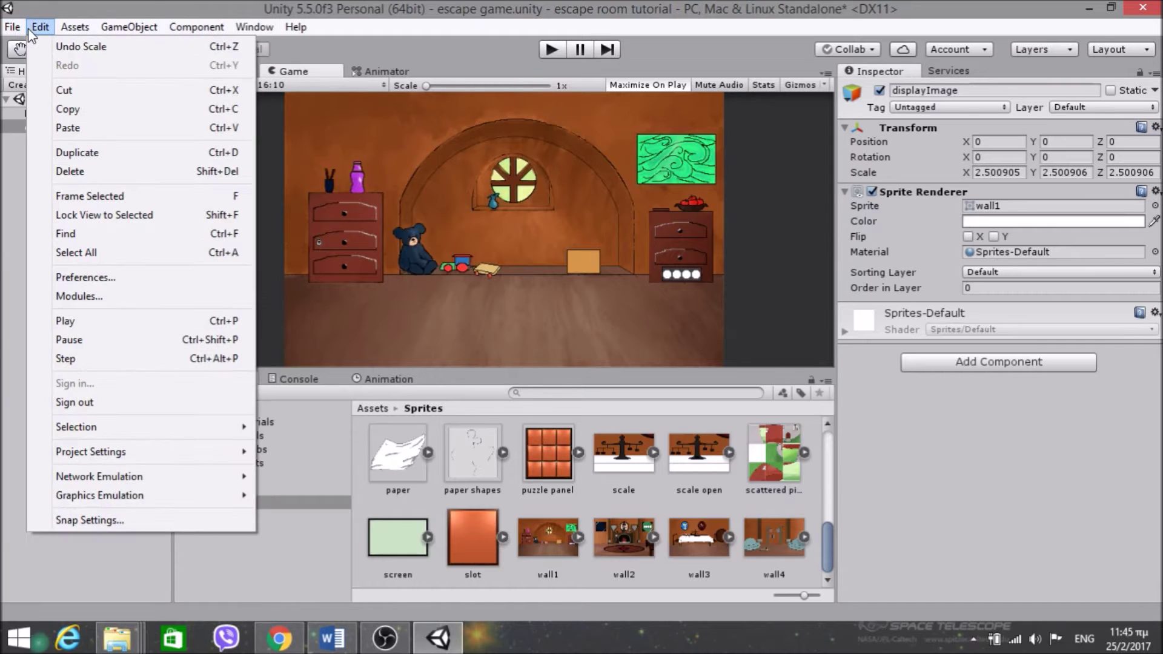
{"action": "mouse_move", "coordinate": [111, 451]}
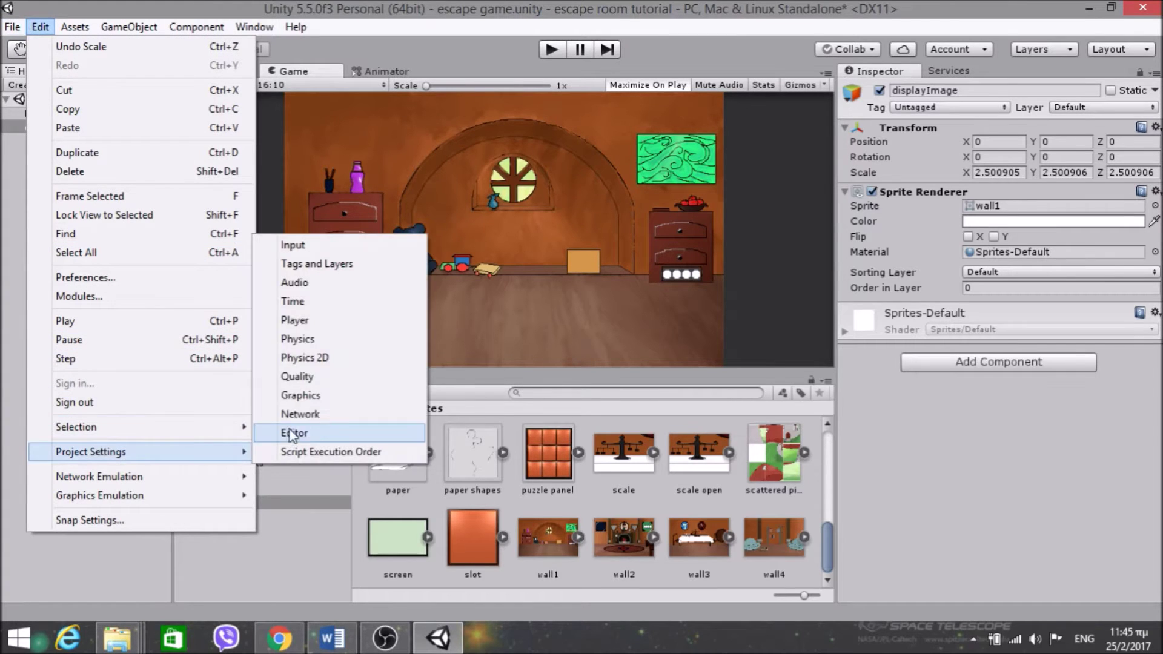
{"action": "left_click", "coordinate": [329, 325]}
{"action": "scroll", "coordinate": [1000, 363], "scroll_direction": "down", "scroll_amount": 5}
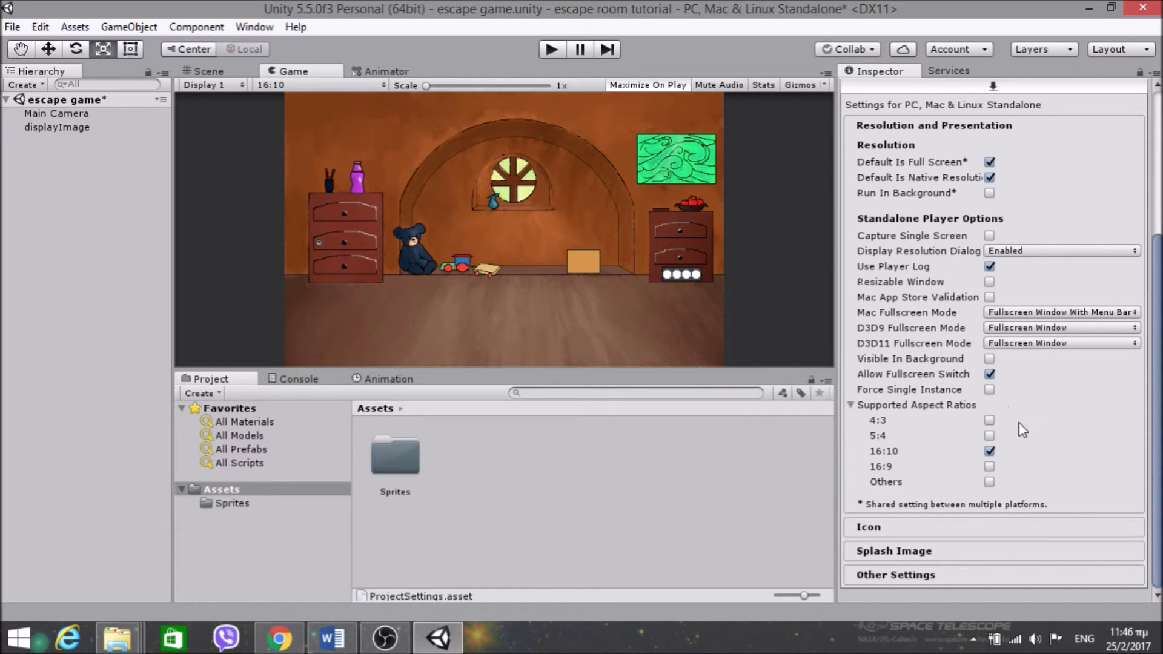
{"action": "left_click", "coordinate": [989, 421]}
{"action": "left_click", "coordinate": [990, 419]}
{"action": "left_click", "coordinate": [216, 72]}
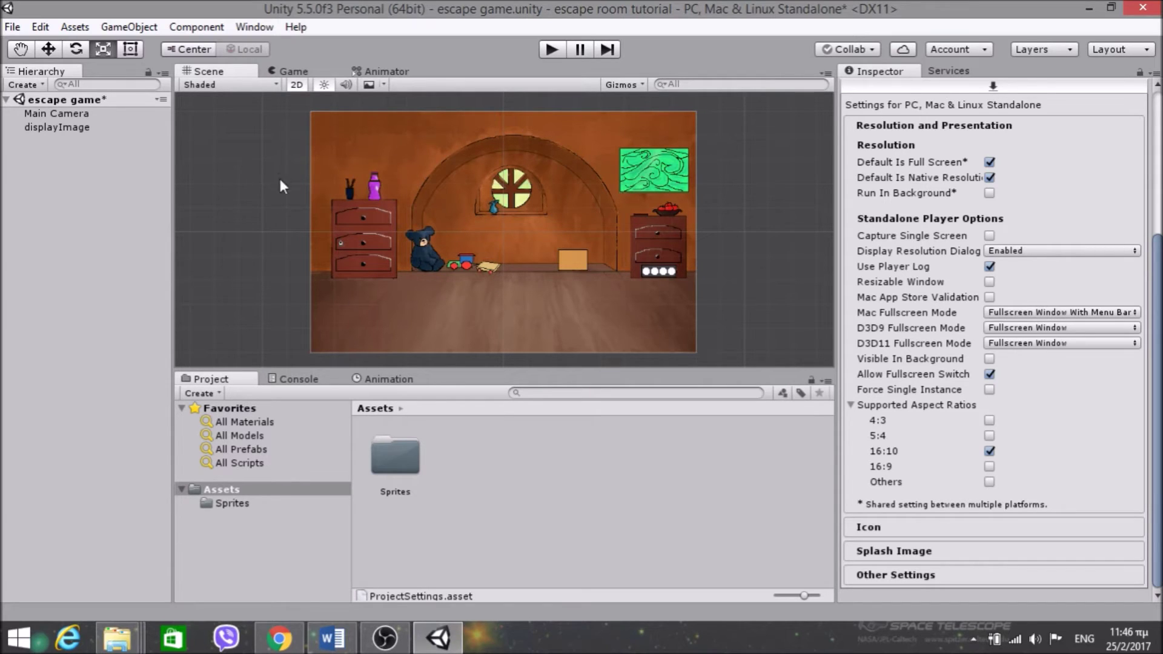
Open the Sprites folder and select displayImage to edit its sprite.
{"action": "scroll", "coordinate": [520, 200], "scroll_direction": "down", "scroll_amount": 5}
{"action": "scroll", "coordinate": [483, 252], "scroll_direction": "up", "scroll_amount": 4}
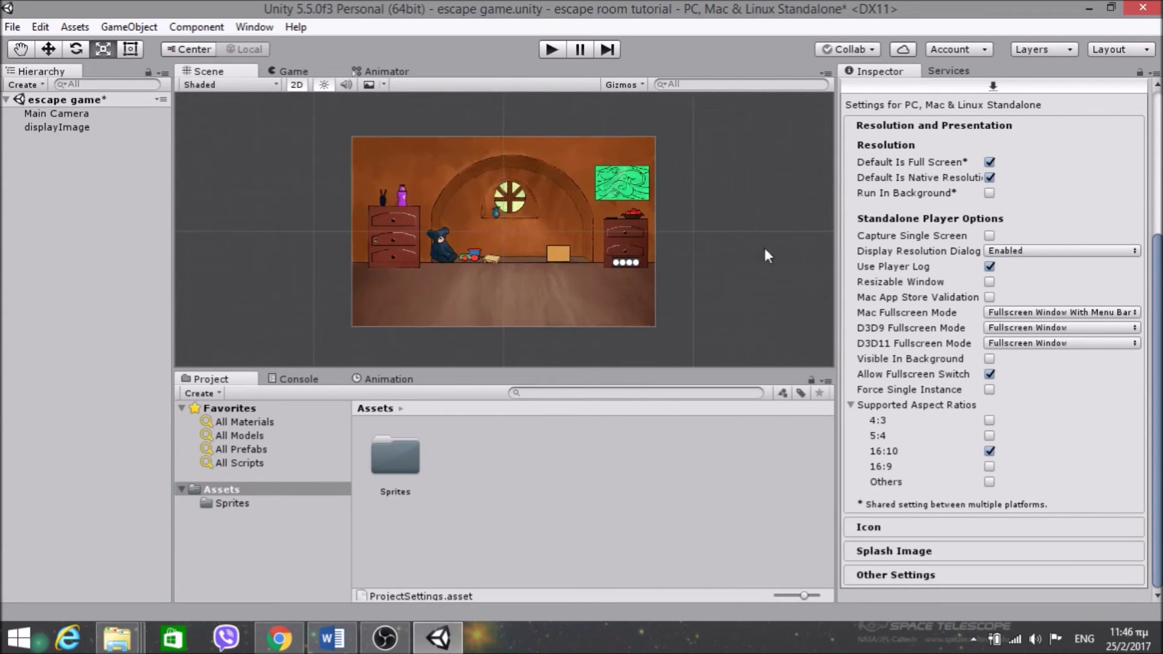
{"action": "left_click", "coordinate": [946, 72]}
{"action": "left_click", "coordinate": [897, 71]}
{"action": "left_click", "coordinate": [81, 127]}
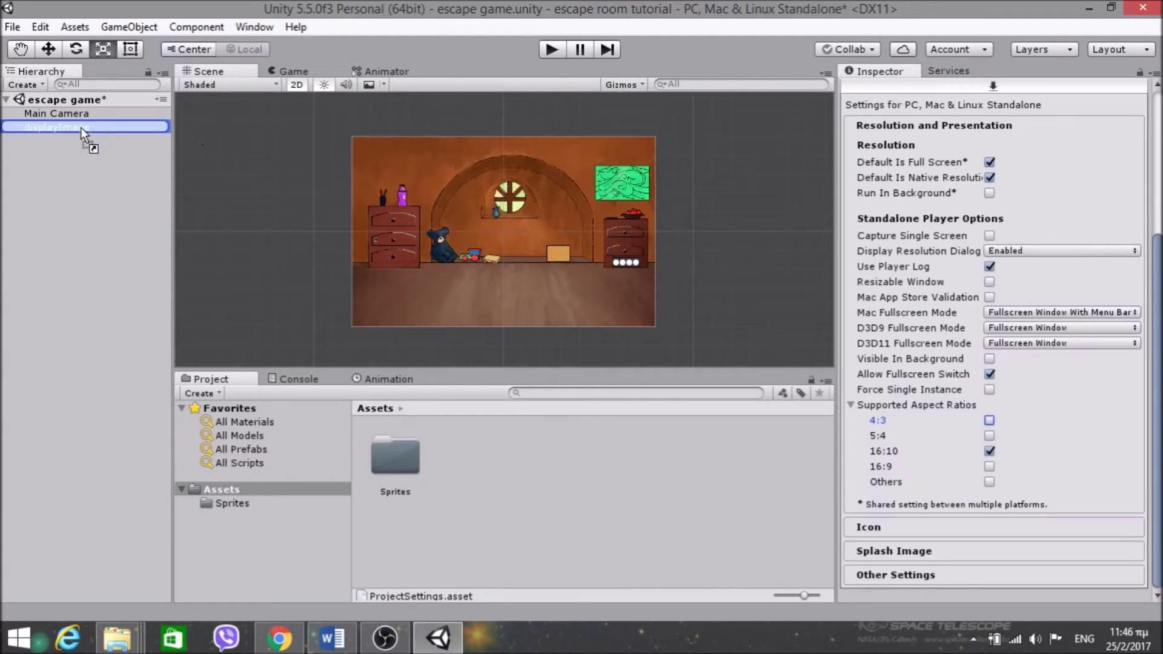
{"action": "left_click", "coordinate": [82, 135]}
{"action": "left_click", "coordinate": [83, 126]}
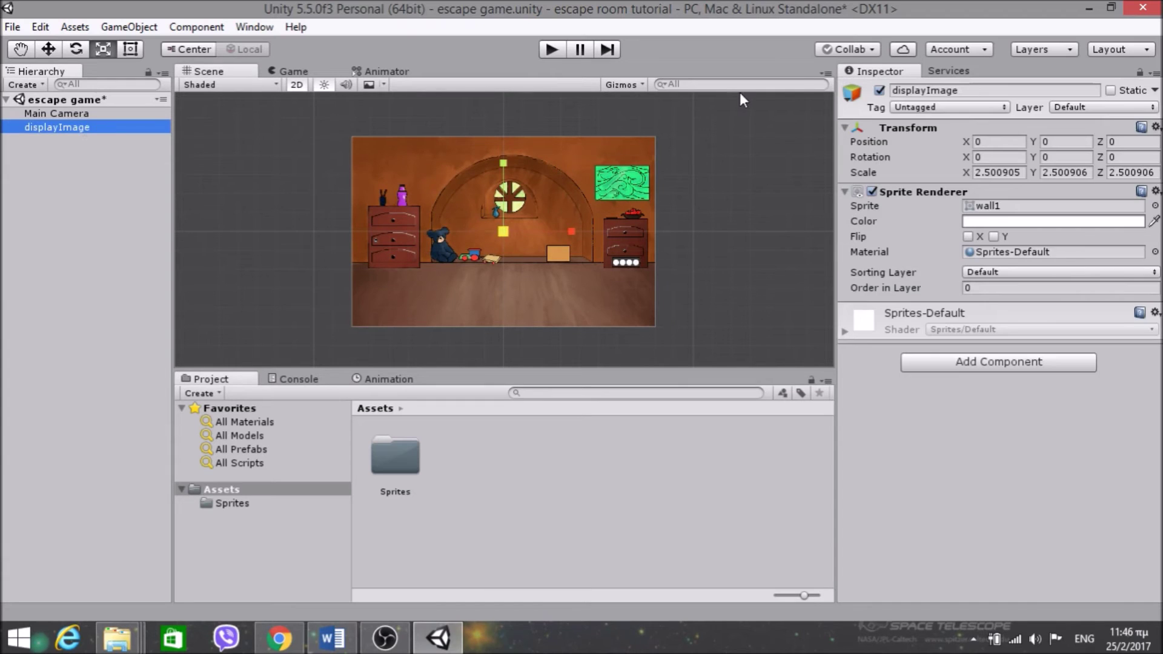
{"action": "left_click", "coordinate": [419, 457]}
{"action": "double_click", "coordinate": [419, 456]}
{"action": "scroll", "coordinate": [592, 502], "scroll_direction": "down", "scroll_amount": 5}
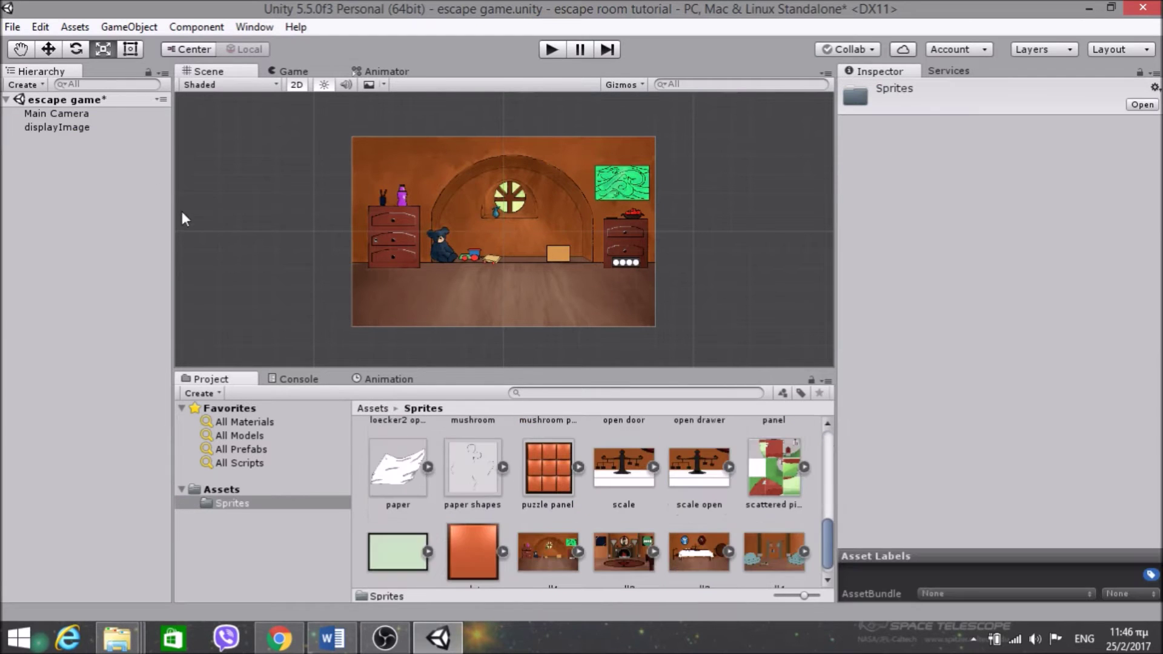
{"action": "left_click", "coordinate": [97, 128]}
{"action": "scroll", "coordinate": [649, 496], "scroll_direction": "down", "scroll_amount": 1}
Try wall2, wall3 and wall4 as displayImage's sprite, then restore wall1.
{"action": "left_click_drag", "start_coordinate": [624, 536], "coordinate": [998, 214]}
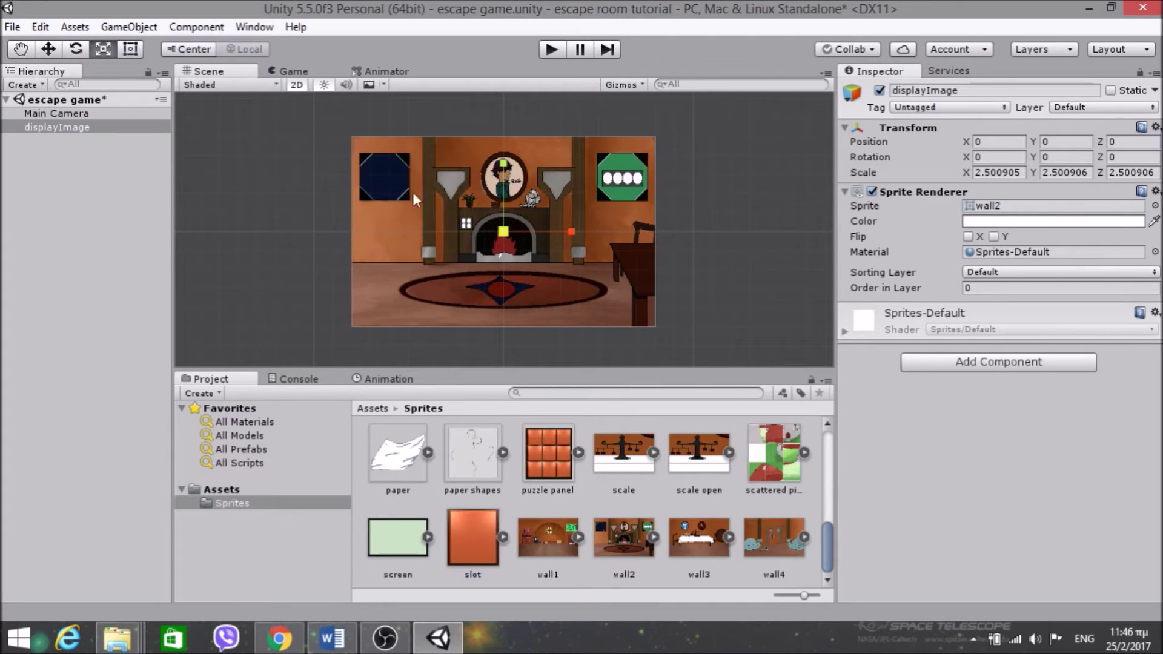
{"action": "left_click_drag", "start_coordinate": [698, 538], "coordinate": [977, 212]}
{"action": "left_click_drag", "start_coordinate": [782, 516], "coordinate": [1029, 208]}
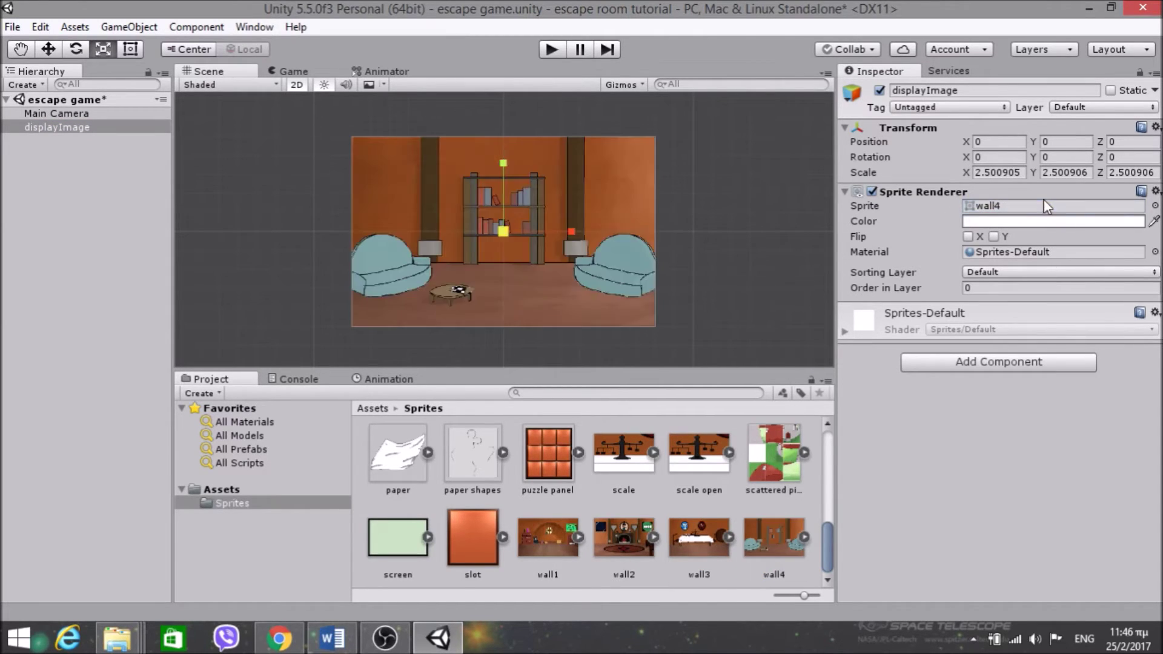
{"action": "left_click_drag", "start_coordinate": [530, 519], "coordinate": [987, 209]}
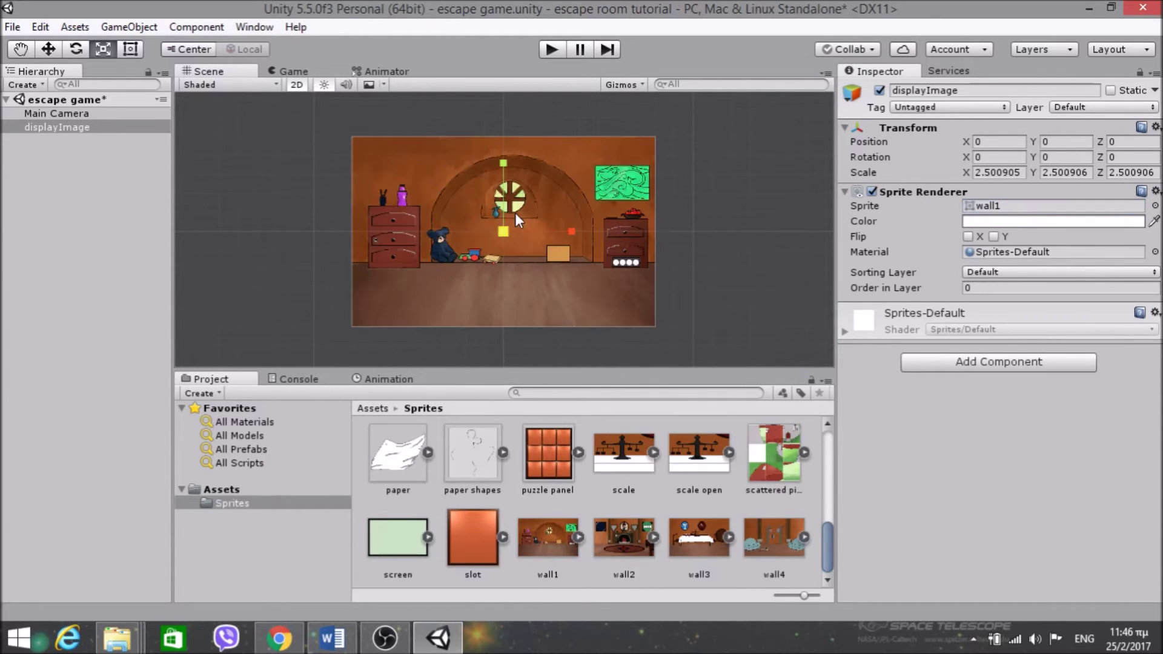
{"action": "scroll", "coordinate": [515, 212], "scroll_direction": "up", "scroll_amount": 4}
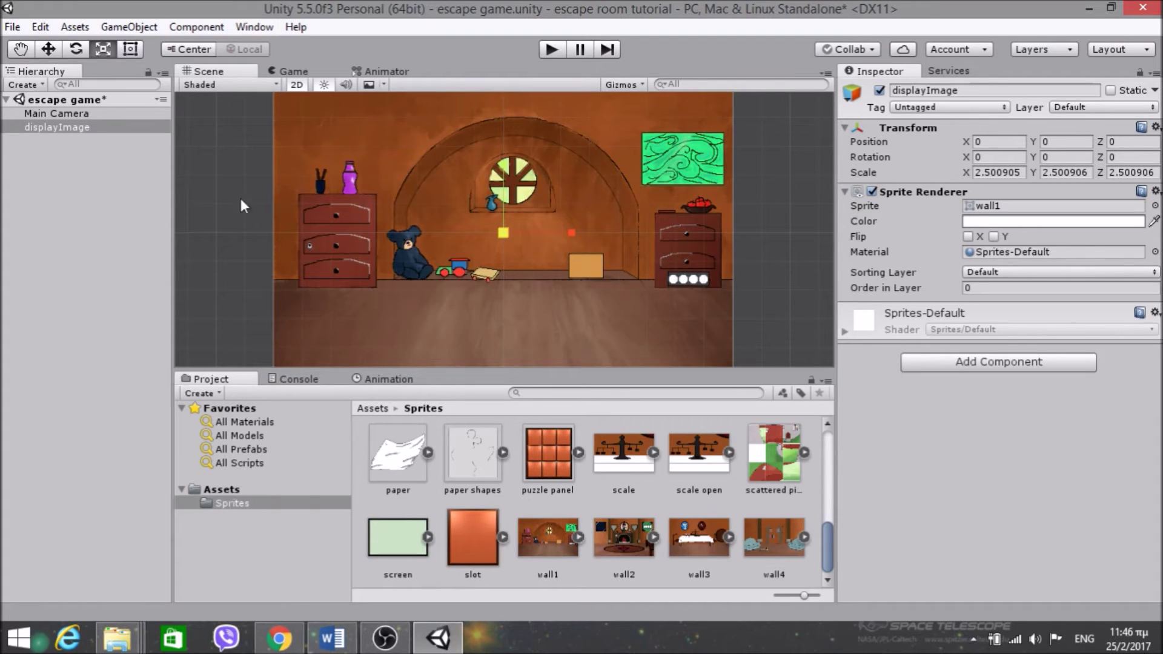
{"action": "scroll", "coordinate": [597, 198], "scroll_direction": "down", "scroll_amount": 2}
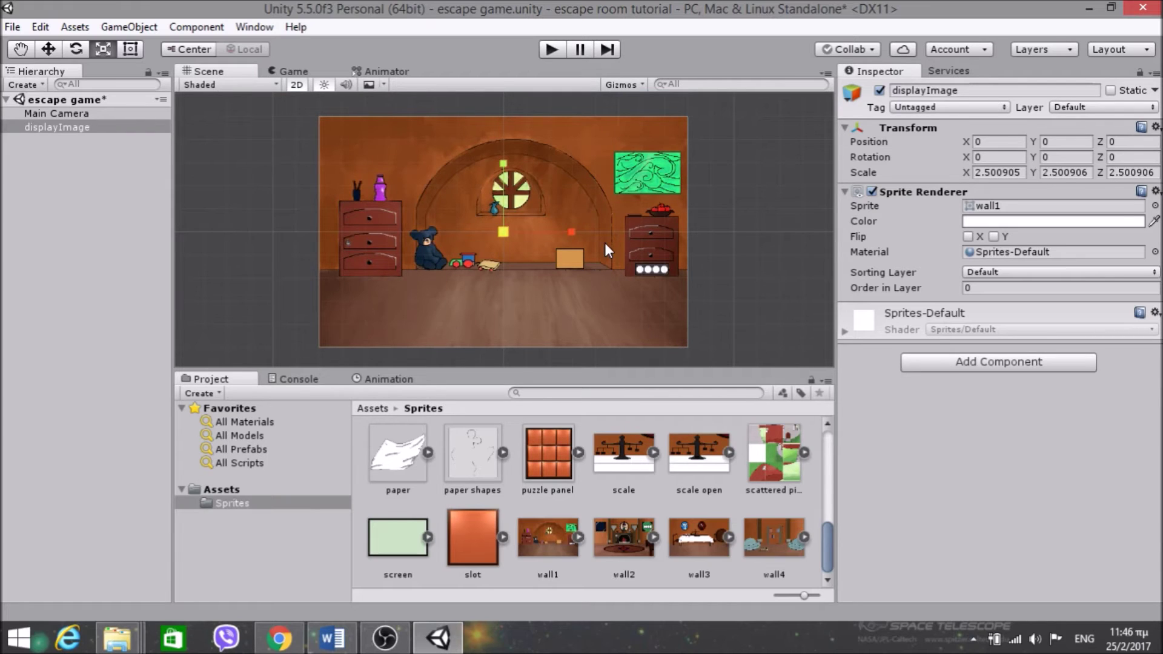
{"action": "mouse_move", "coordinate": [824, 537]}
{"action": "left_mouse_down"}
{"action": "mouse_move", "coordinate": [830, 432]}
{"action": "mouse_move", "coordinate": [825, 538]}
{"action": "left_mouse_up"}
{"action": "left_click", "coordinate": [66, 114]}
{"action": "left_click", "coordinate": [70, 126]}
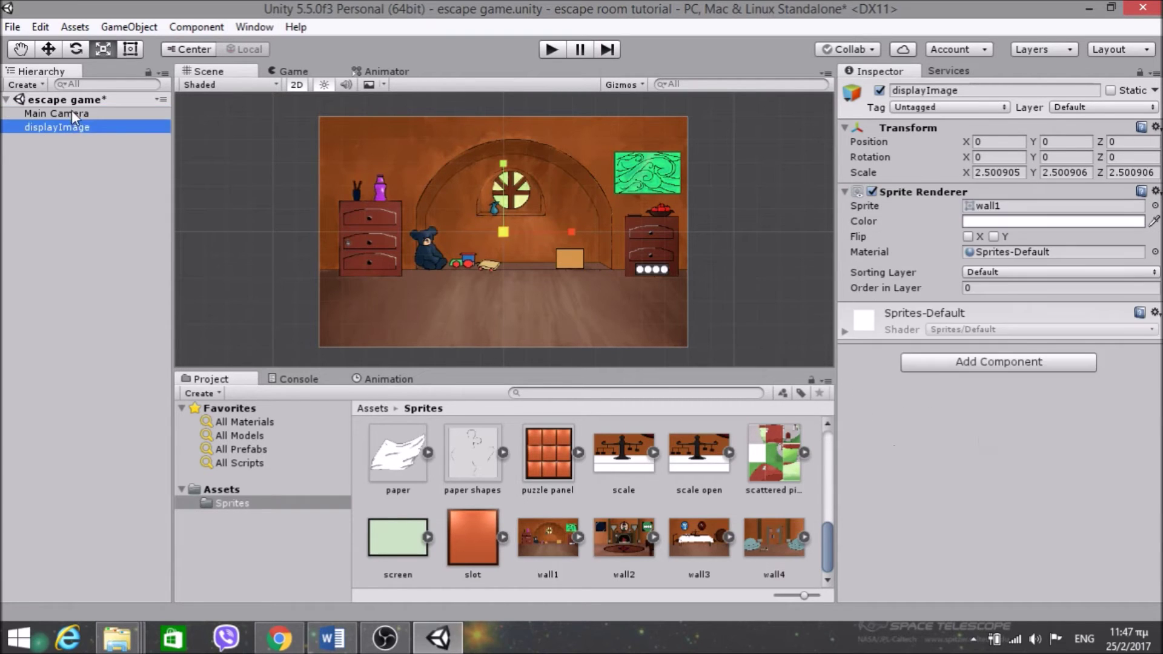
{"action": "left_click", "coordinate": [71, 112]}
{"action": "left_click", "coordinate": [74, 124]}
Add a UI Canvas, with its EventSystem, to the scene.
{"action": "left_click", "coordinate": [74, 114]}
{"action": "left_click", "coordinate": [60, 185]}
{"action": "right_click", "coordinate": [60, 181]}
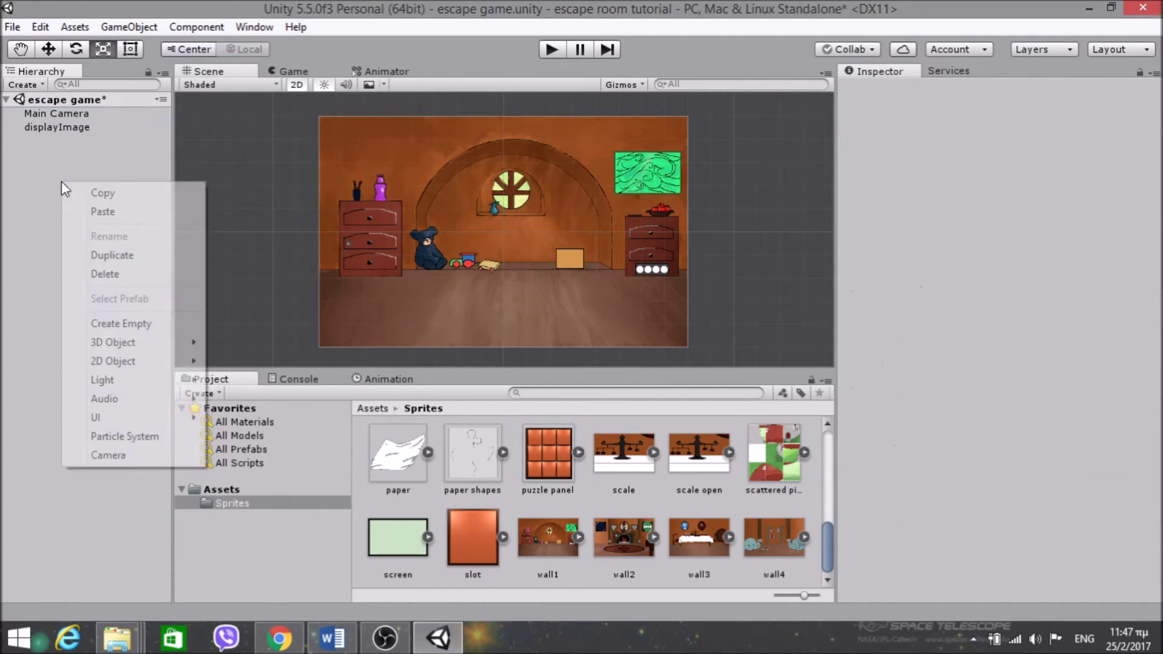
{"action": "mouse_move", "coordinate": [119, 415]}
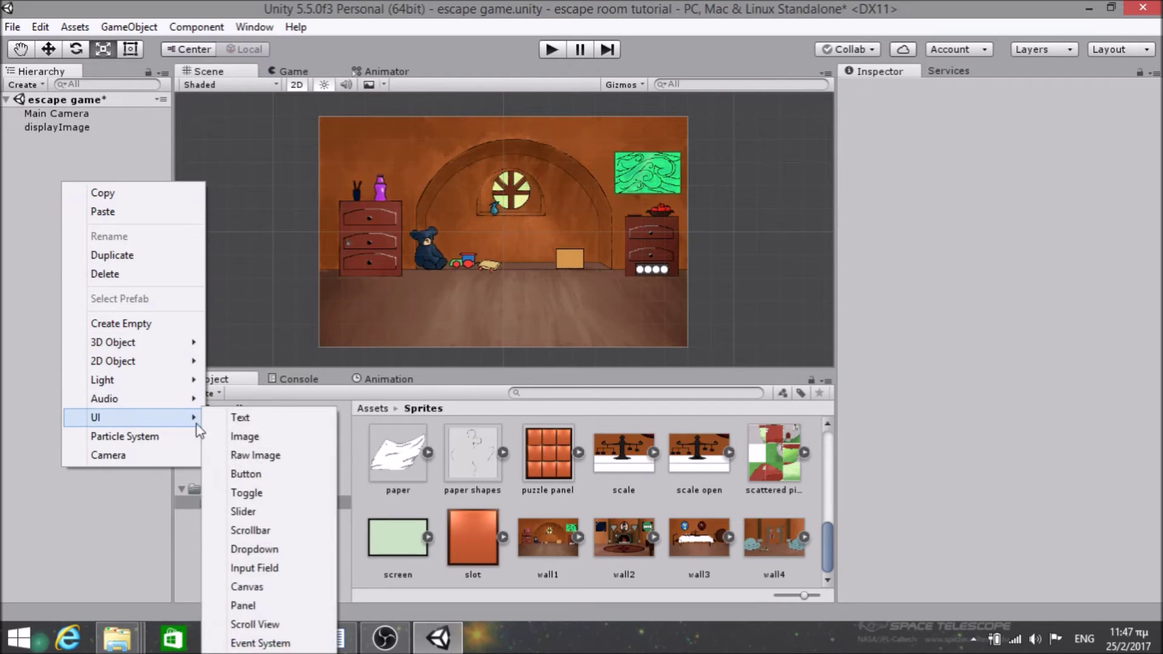
{"action": "left_click", "coordinate": [277, 585]}
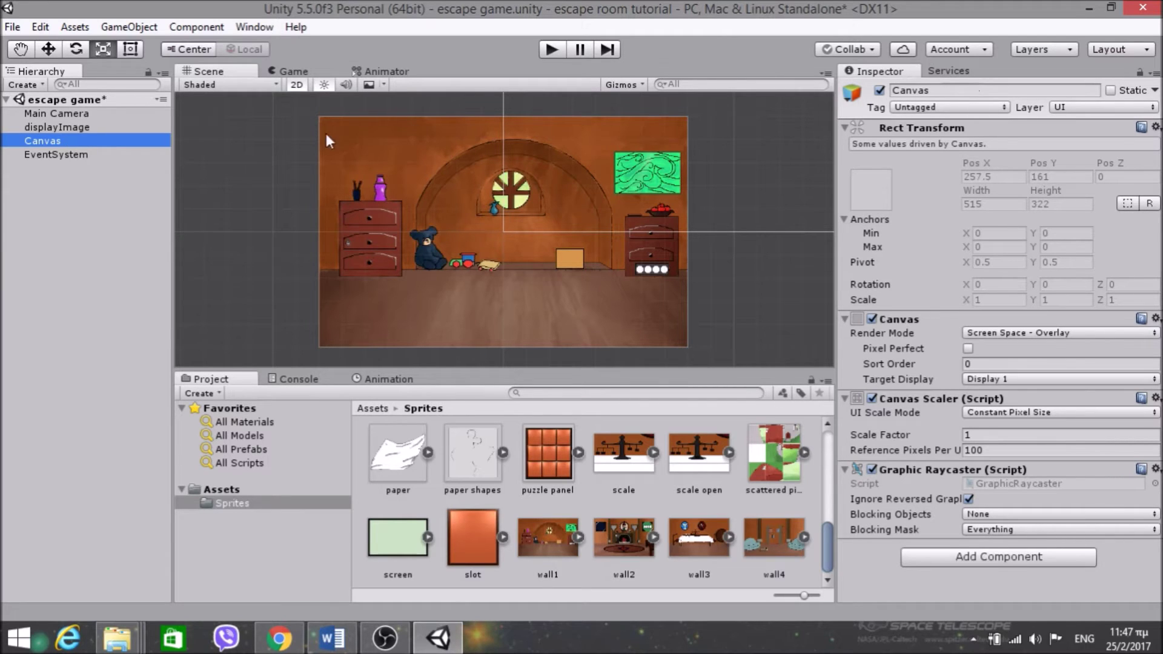
Set the Canvas Render Mode to Screen Space - Camera with Main Camera as render camera.
{"action": "left_click", "coordinate": [1031, 330]}
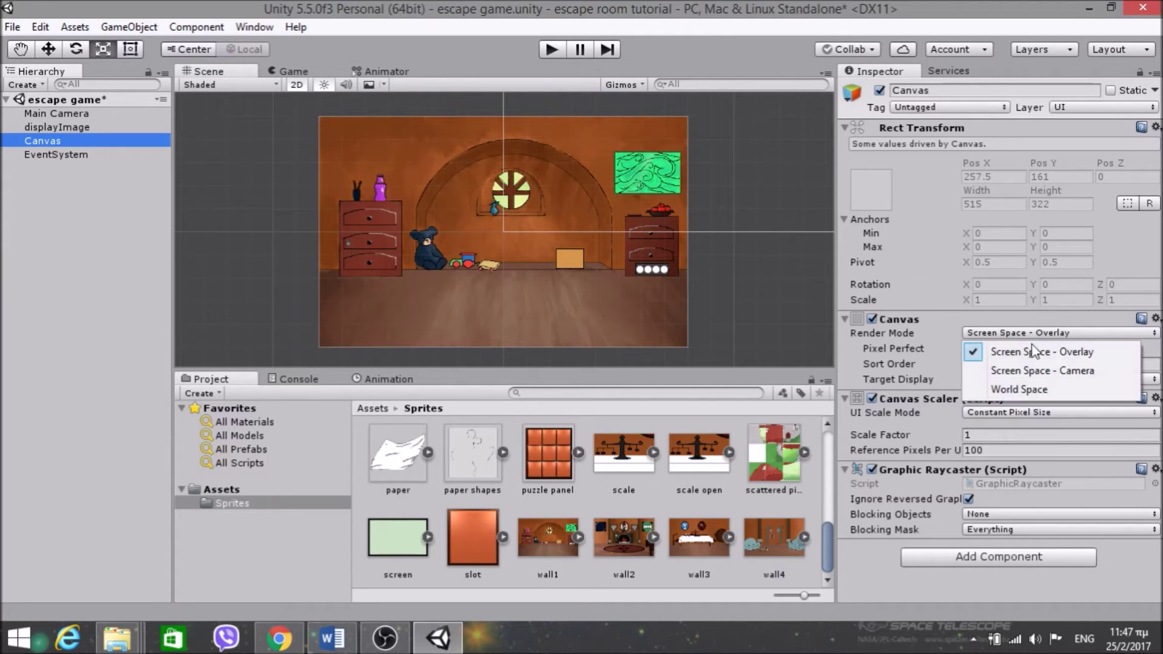
{"action": "left_click", "coordinate": [1010, 371]}
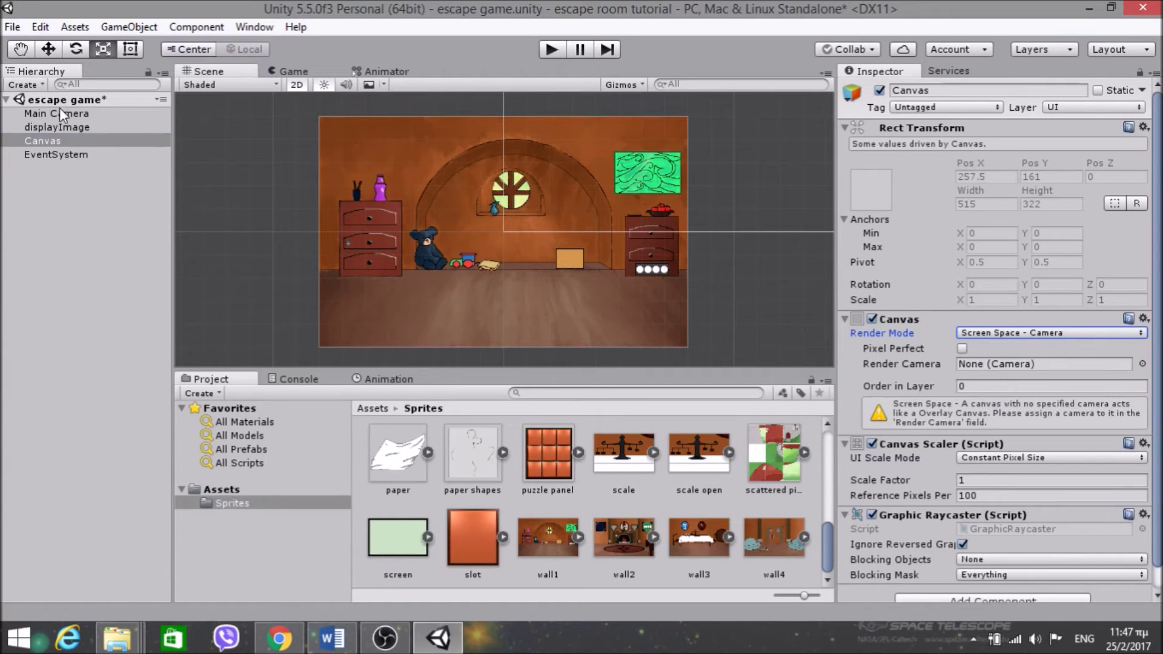
{"action": "left_click_drag", "start_coordinate": [60, 114], "coordinate": [1095, 367]}
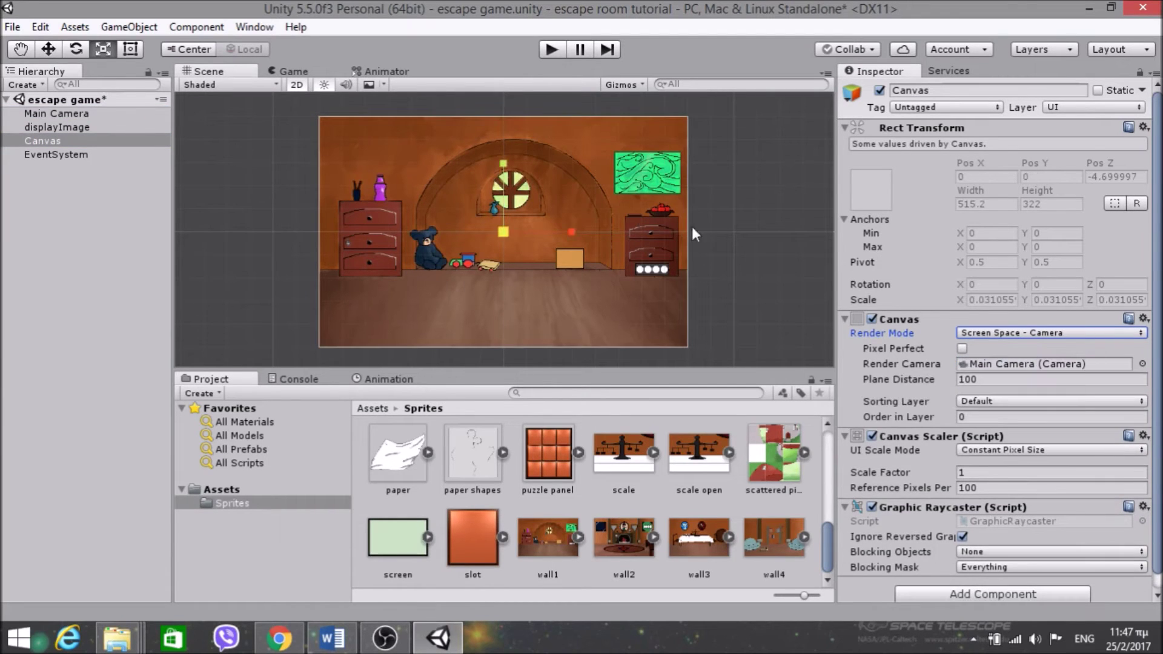
{"action": "scroll", "coordinate": [665, 242], "scroll_direction": "up", "scroll_amount": 3}
{"action": "scroll", "coordinate": [630, 236], "scroll_direction": "down", "scroll_amount": 2}
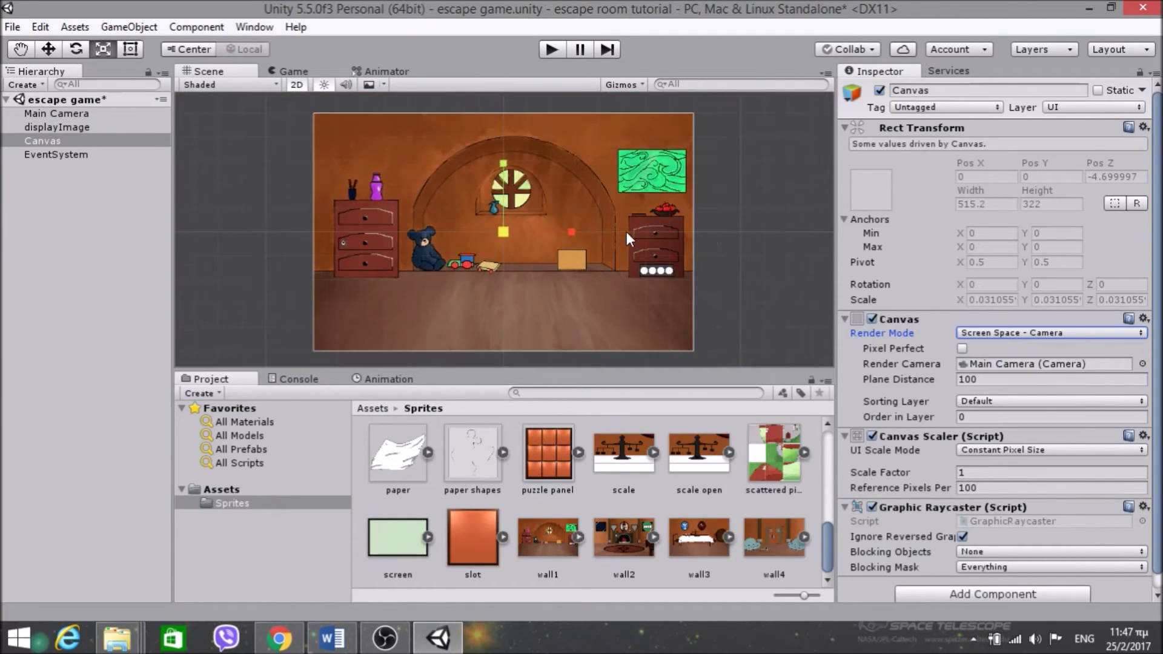
{"action": "scroll", "coordinate": [455, 212], "scroll_direction": "up", "scroll_amount": 1}
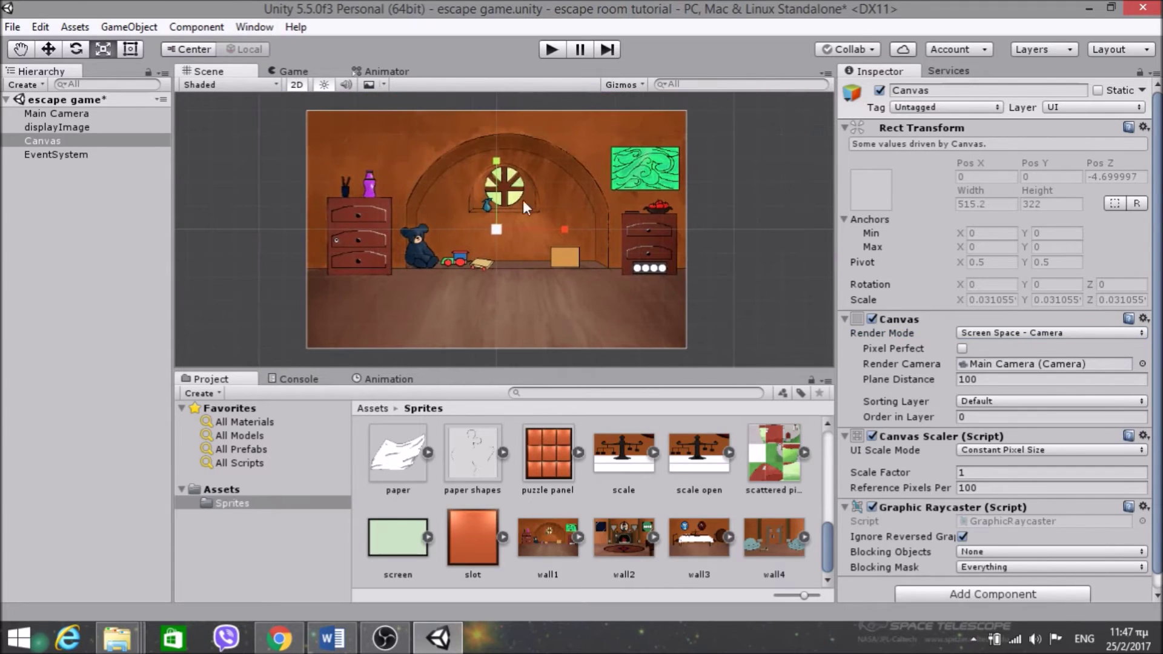
{"action": "scroll", "coordinate": [522, 203], "scroll_direction": "down", "scroll_amount": 2}
{"action": "scroll", "coordinate": [522, 206], "scroll_direction": "up", "scroll_amount": 2}
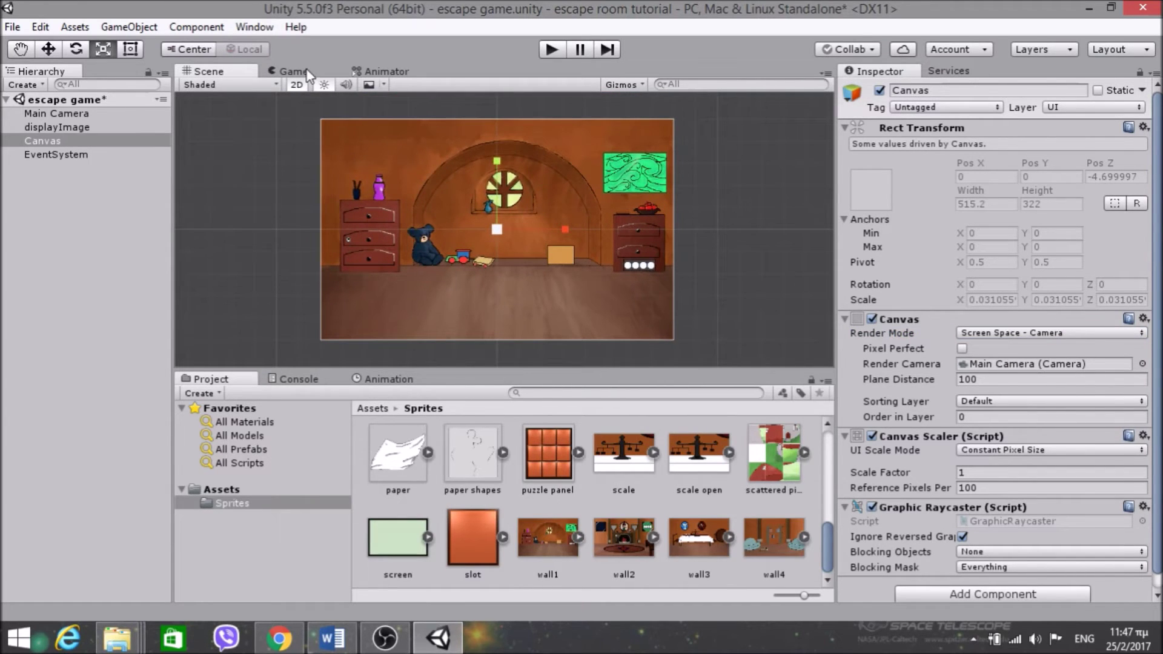
{"action": "left_click", "coordinate": [131, 114]}
{"action": "left_click", "coordinate": [293, 71]}
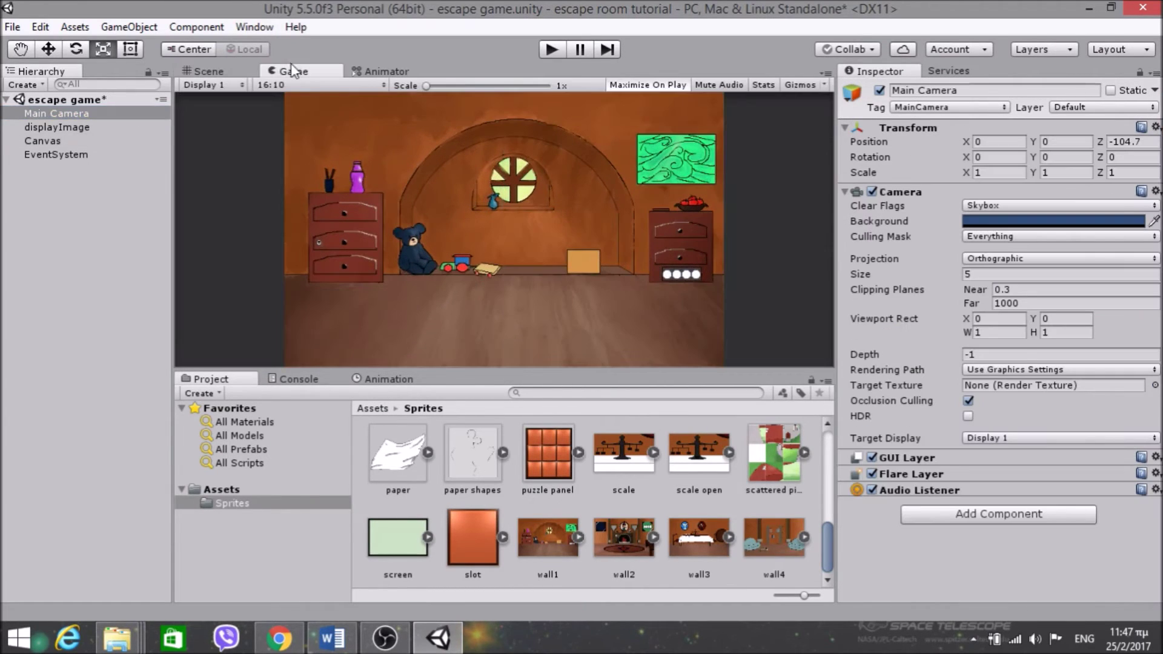
{"action": "left_click", "coordinate": [230, 68]}
{"action": "scroll", "coordinate": [429, 209], "scroll_direction": "down", "scroll_amount": 2}
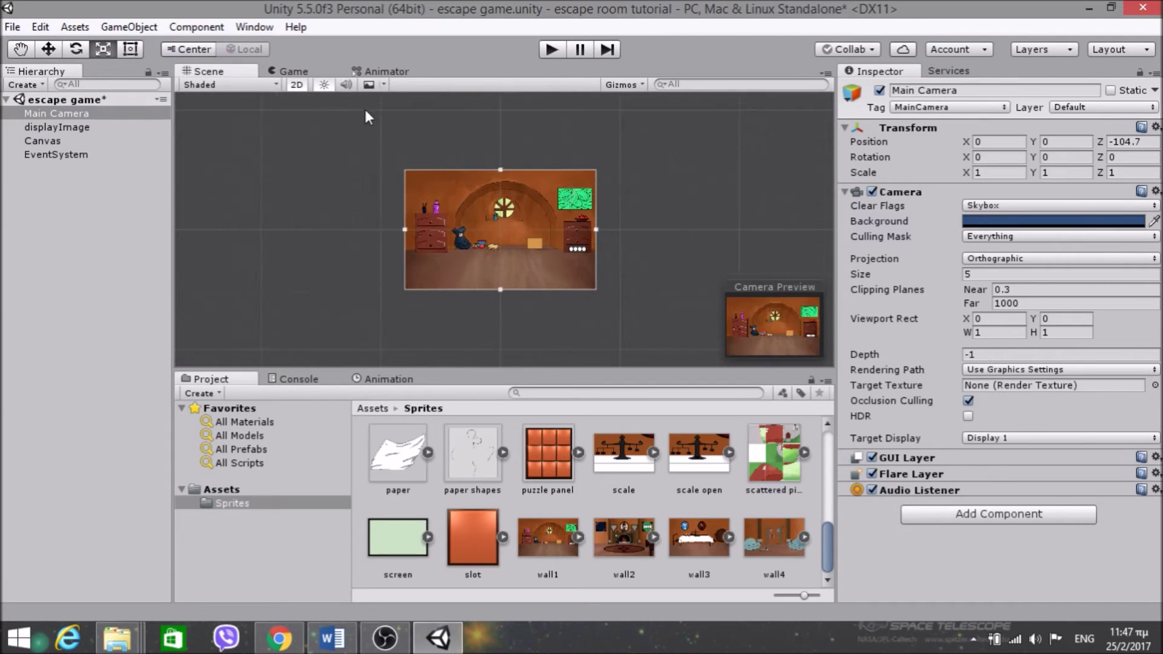
{"action": "left_click", "coordinate": [297, 85]}
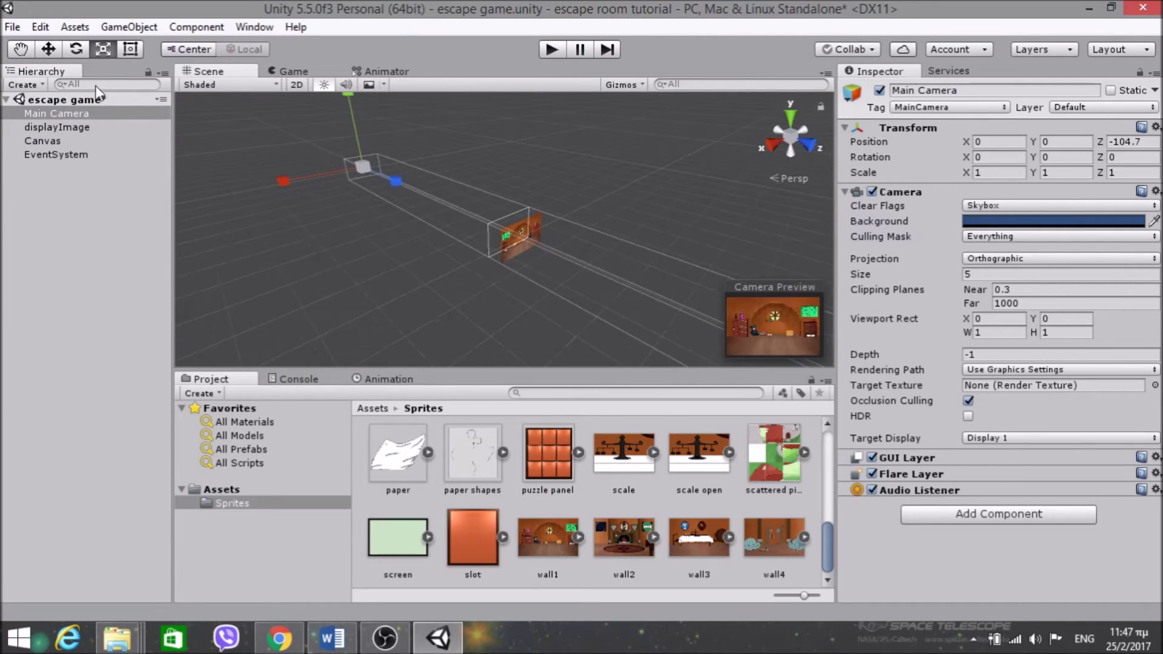
{"action": "left_click", "coordinate": [49, 50]}
{"action": "scroll", "coordinate": [416, 184], "scroll_direction": "up", "scroll_amount": 6}
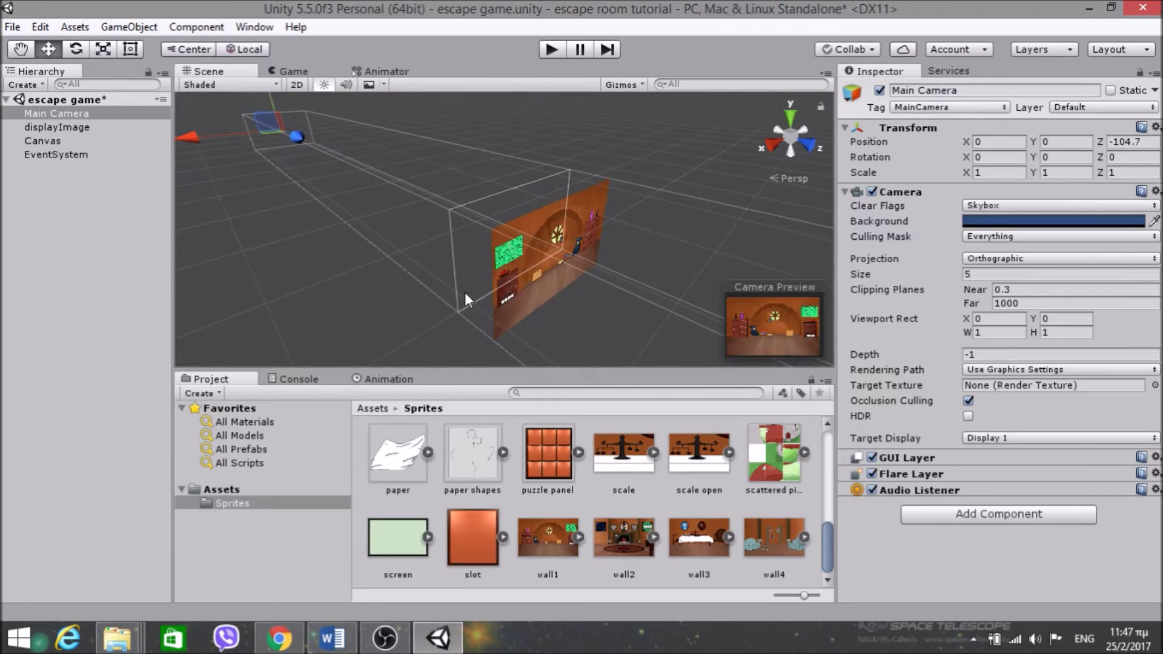
{"action": "scroll", "coordinate": [510, 256], "scroll_direction": "up", "scroll_amount": 2}
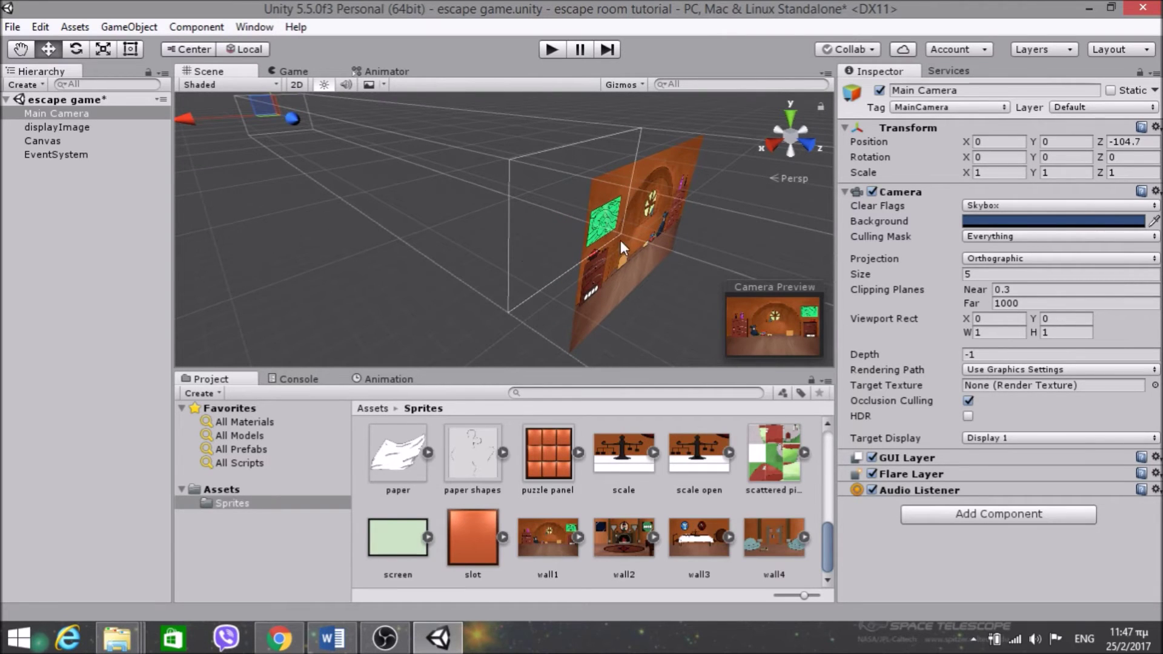
{"action": "scroll", "coordinate": [518, 200], "scroll_direction": "down", "scroll_amount": 6}
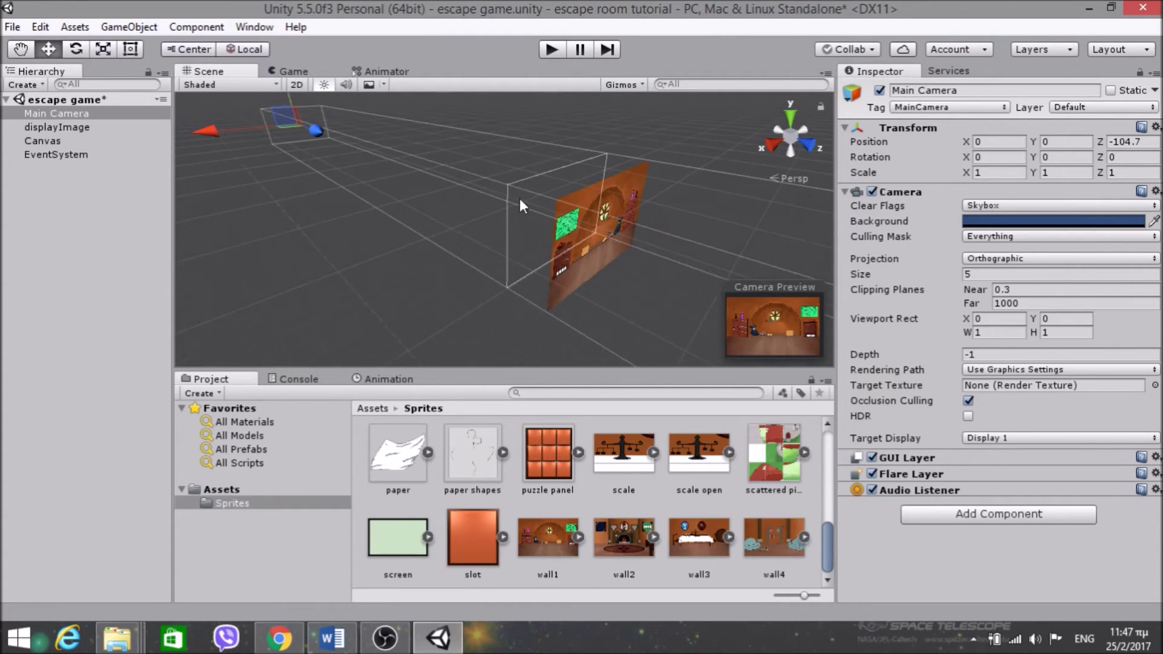
{"action": "scroll", "coordinate": [520, 292], "scroll_direction": "up", "scroll_amount": 4}
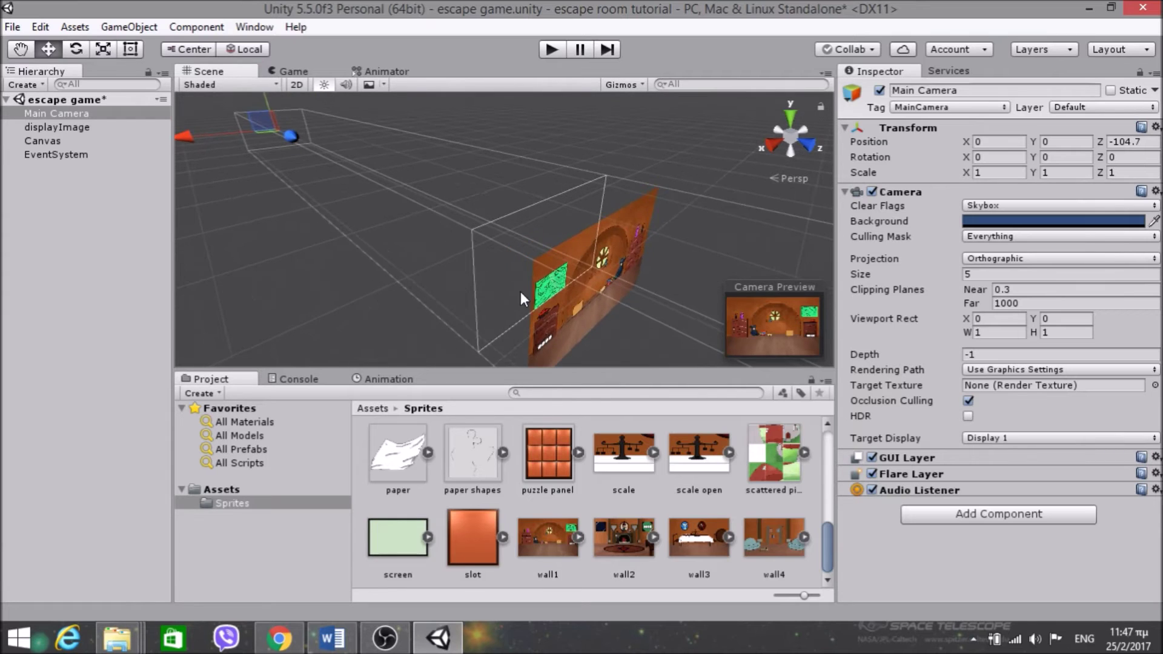
{"action": "left_click", "coordinate": [296, 84]}
{"action": "left_click", "coordinate": [86, 144]}
Create a UI Button under the Canvas.
{"action": "right_click", "coordinate": [87, 143]}
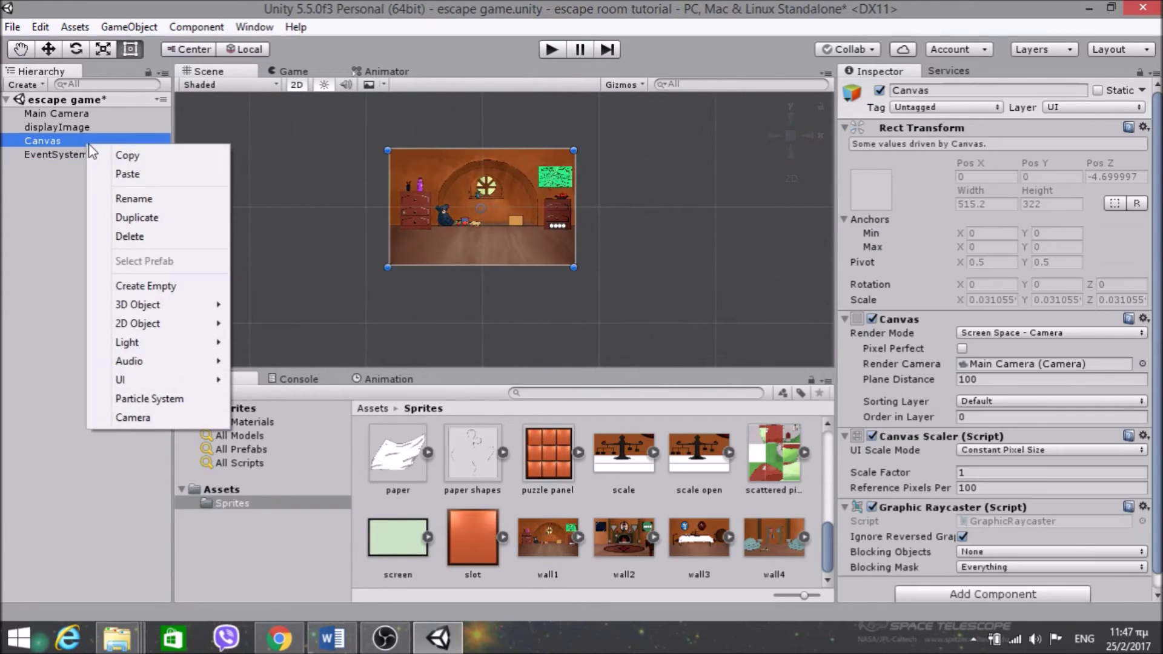
{"action": "mouse_move", "coordinate": [146, 379]}
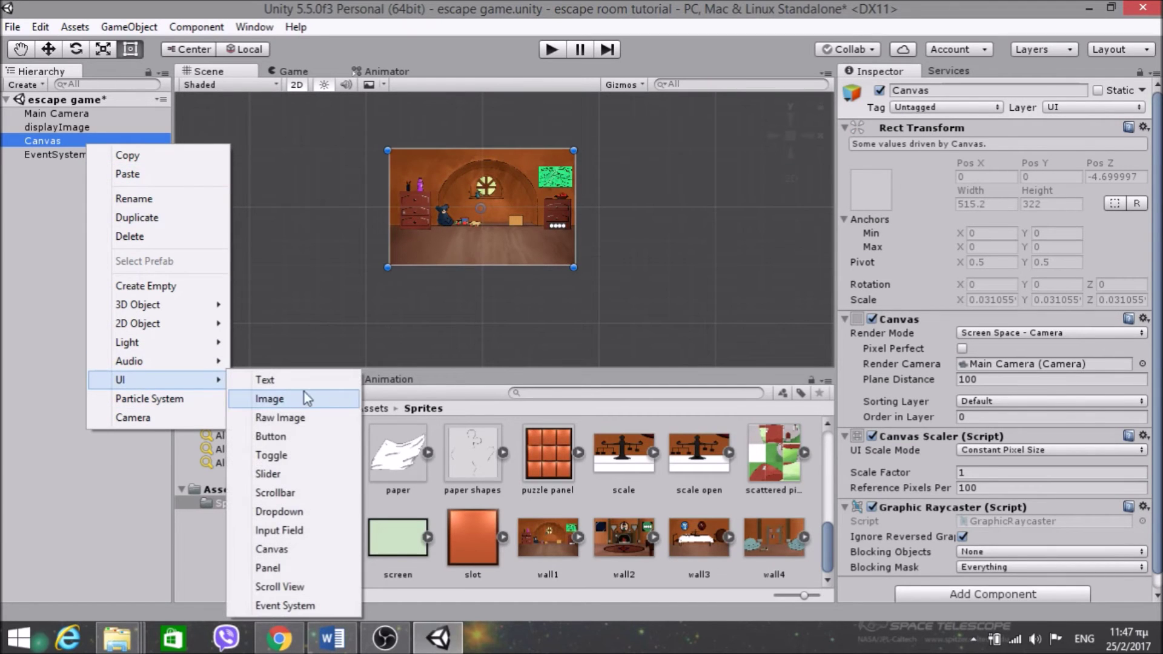
{"action": "left_click", "coordinate": [294, 436]}
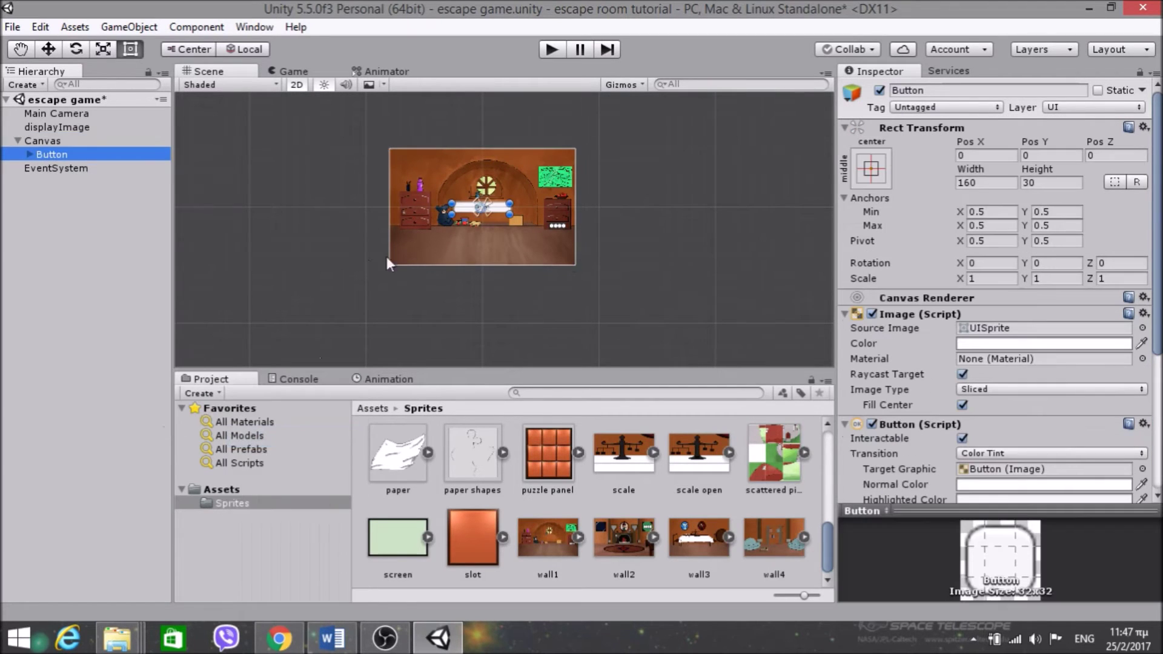
{"action": "scroll", "coordinate": [436, 260], "scroll_direction": "up", "scroll_amount": 10}
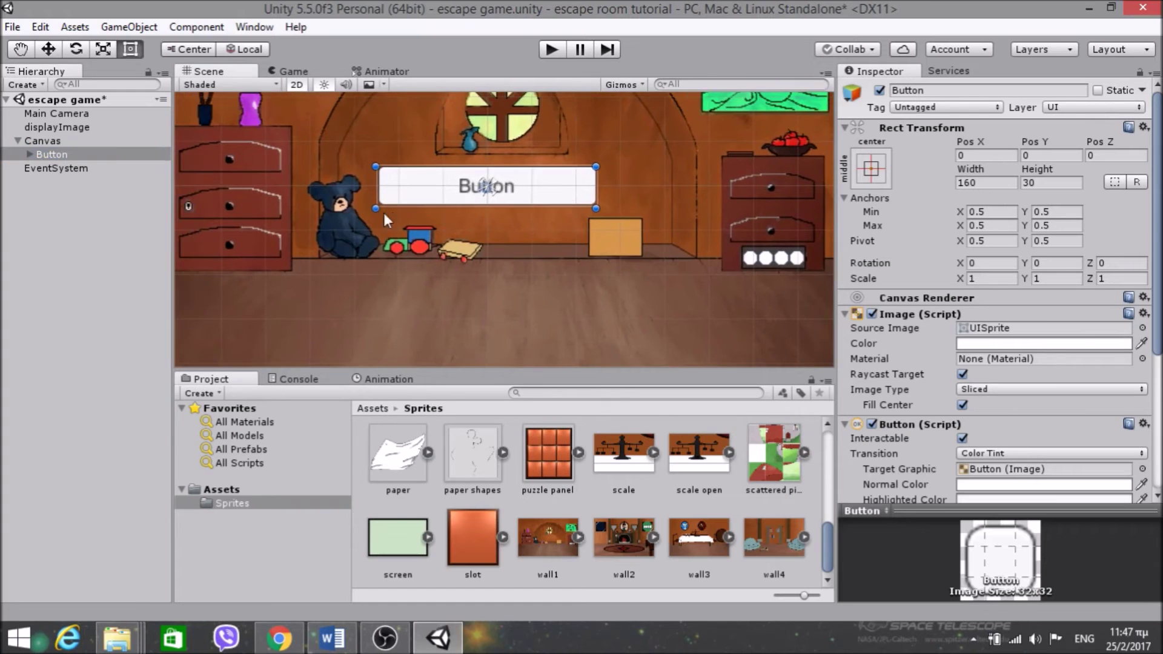
In 3D view, move Main Camera along Z to -104.2 and check the Button in the Game view.
{"action": "left_click", "coordinate": [297, 84]}
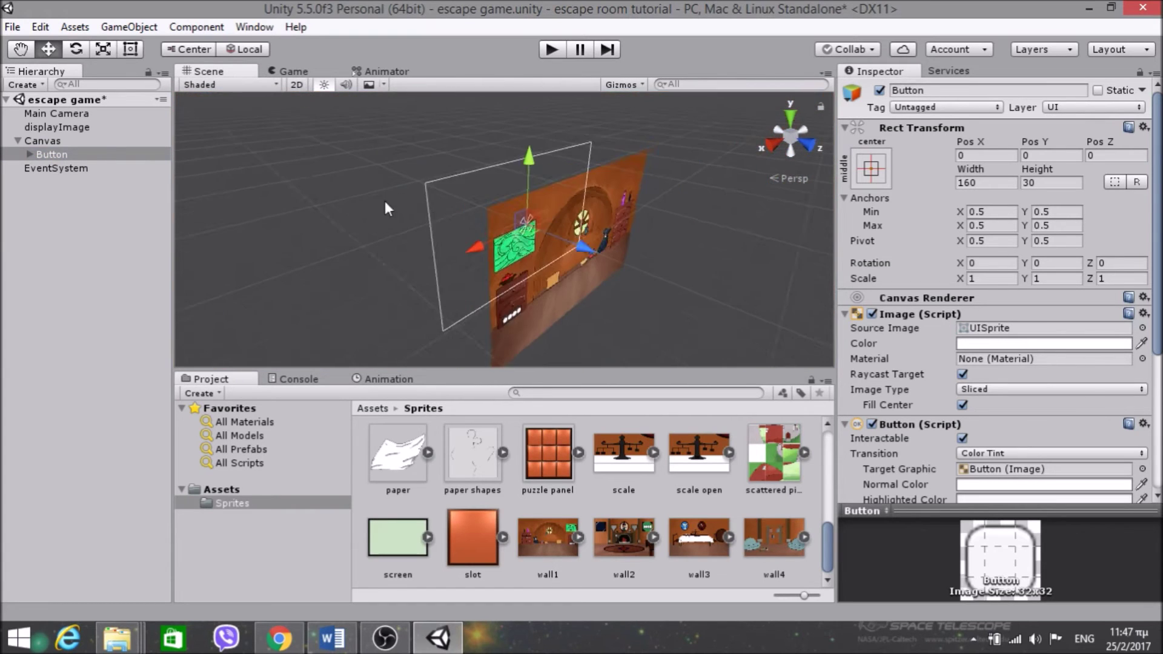
{"action": "double_click", "coordinate": [91, 114]}
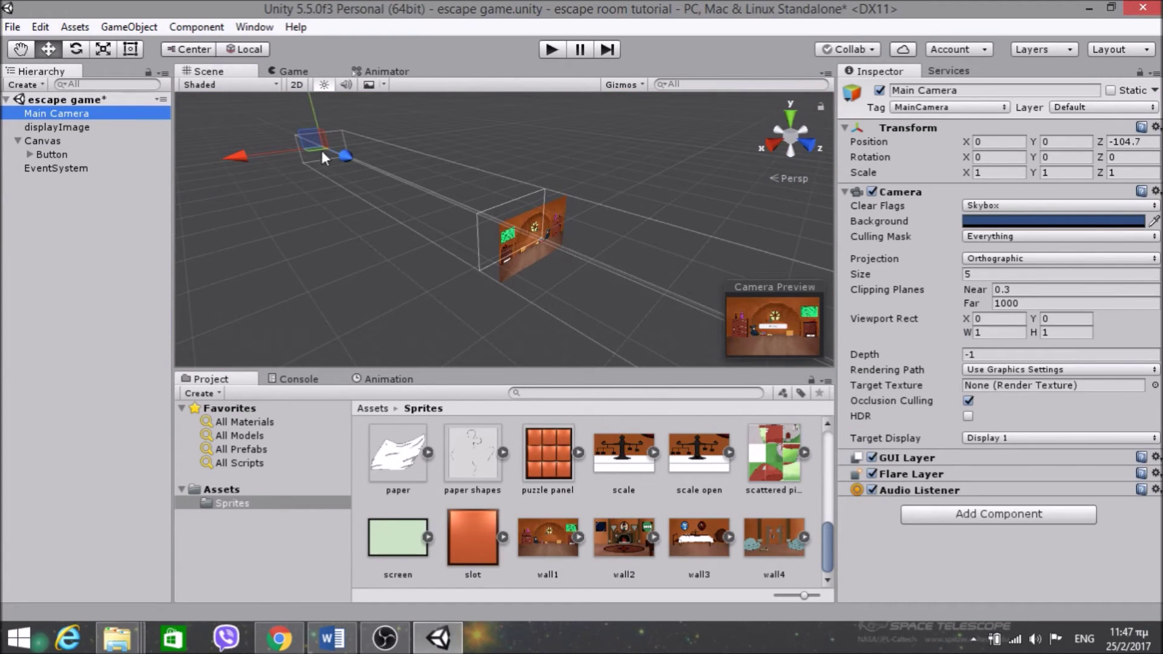
{"action": "mouse_move", "coordinate": [346, 152]}
{"action": "left_mouse_down"}
{"action": "mouse_move", "coordinate": [354, 158]}
{"action": "mouse_move", "coordinate": [342, 149]}
{"action": "left_mouse_up"}
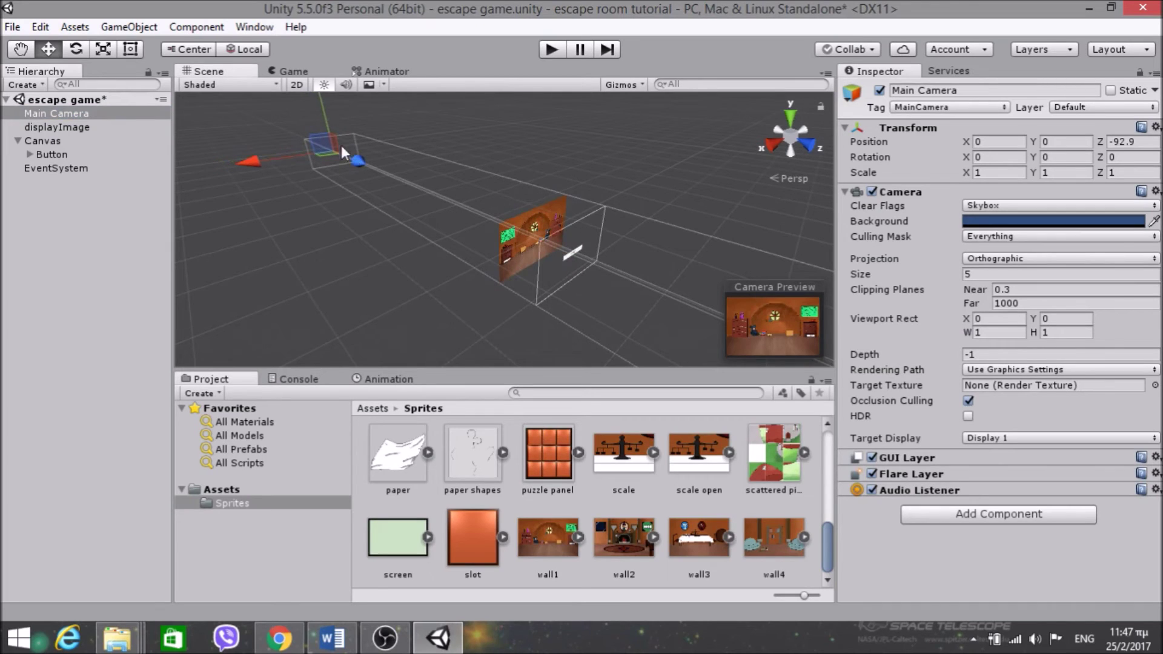
{"action": "left_click", "coordinate": [306, 72]}
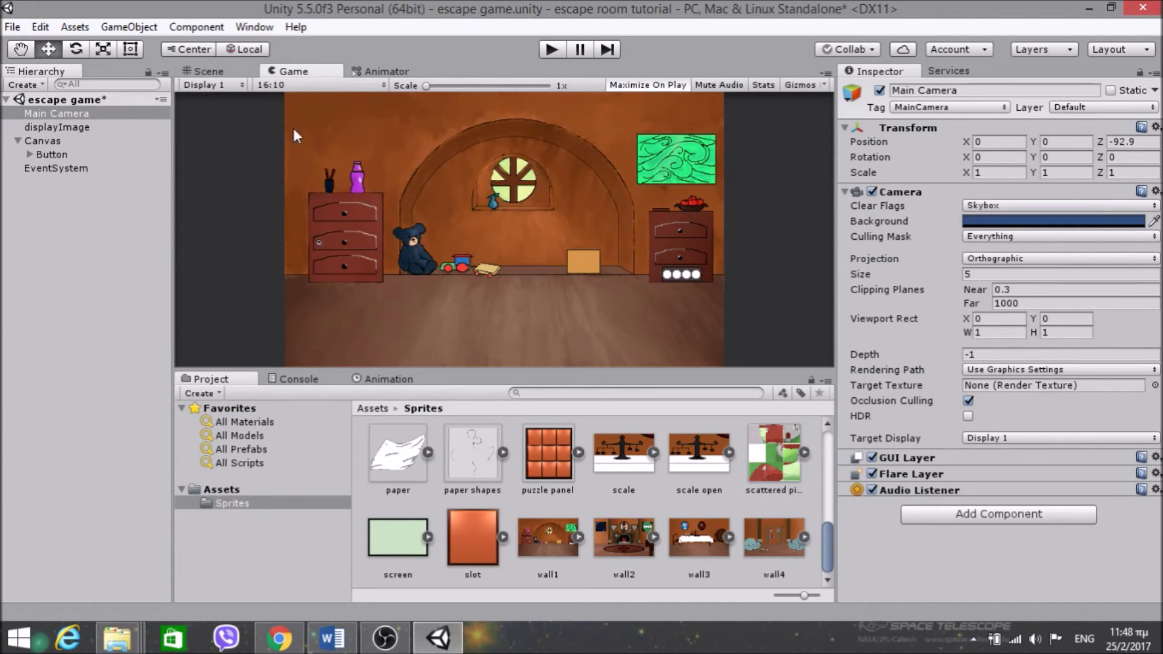
{"action": "left_click", "coordinate": [209, 71]}
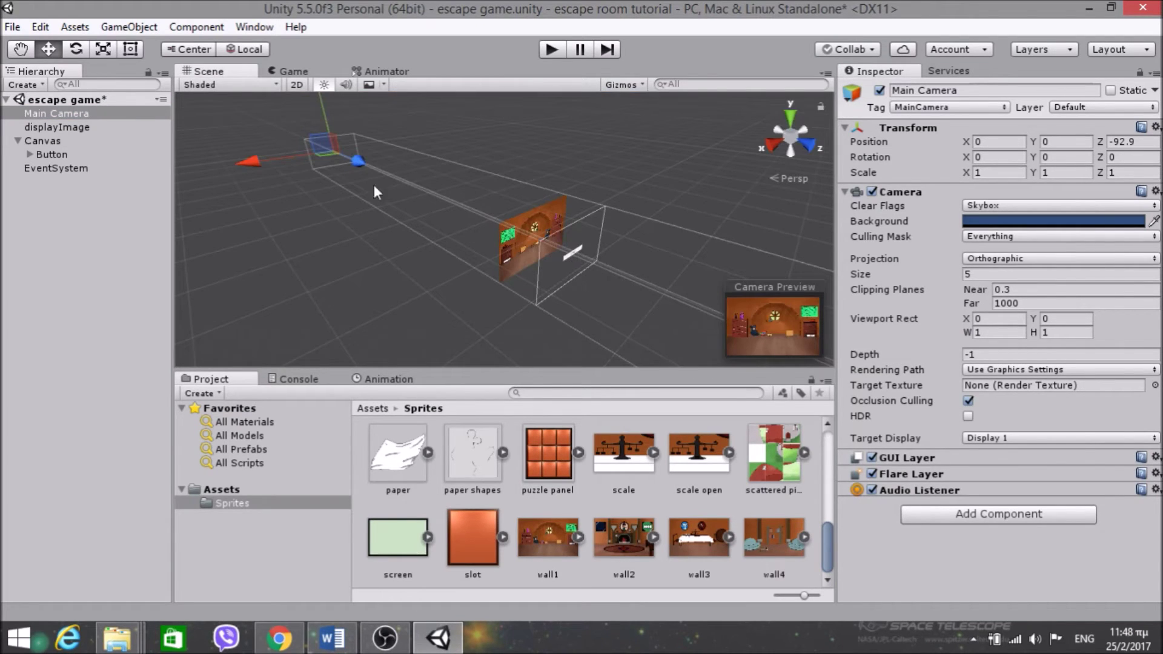
{"action": "left_click_drag", "start_coordinate": [369, 166], "coordinate": [354, 158]}
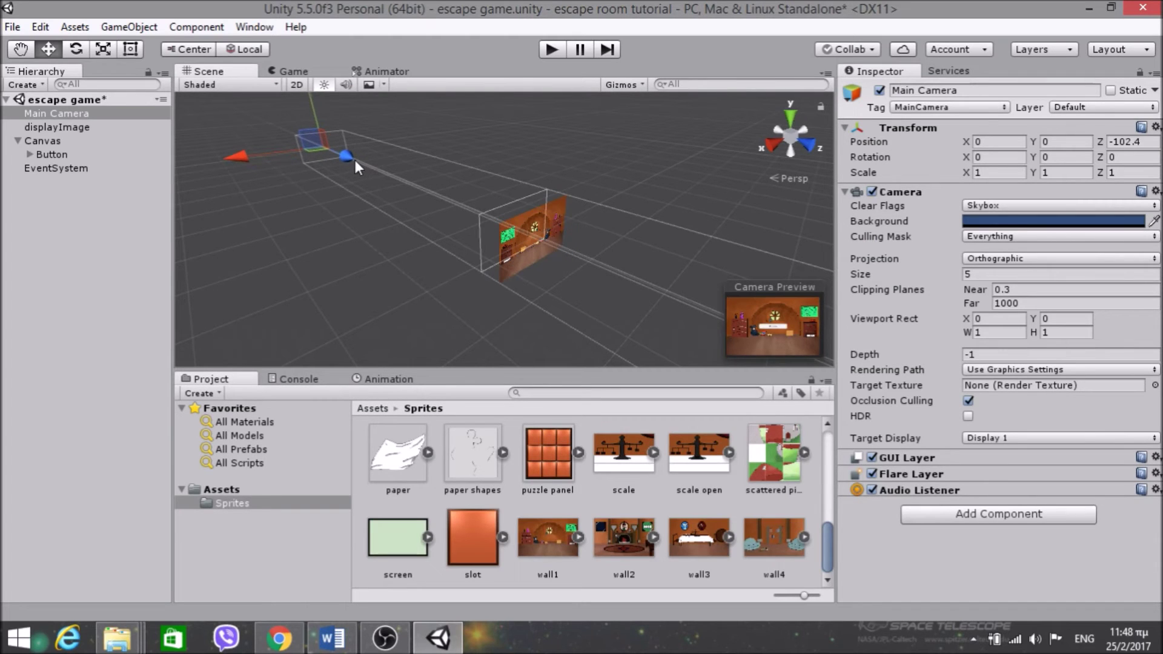
{"action": "left_click", "coordinate": [301, 72]}
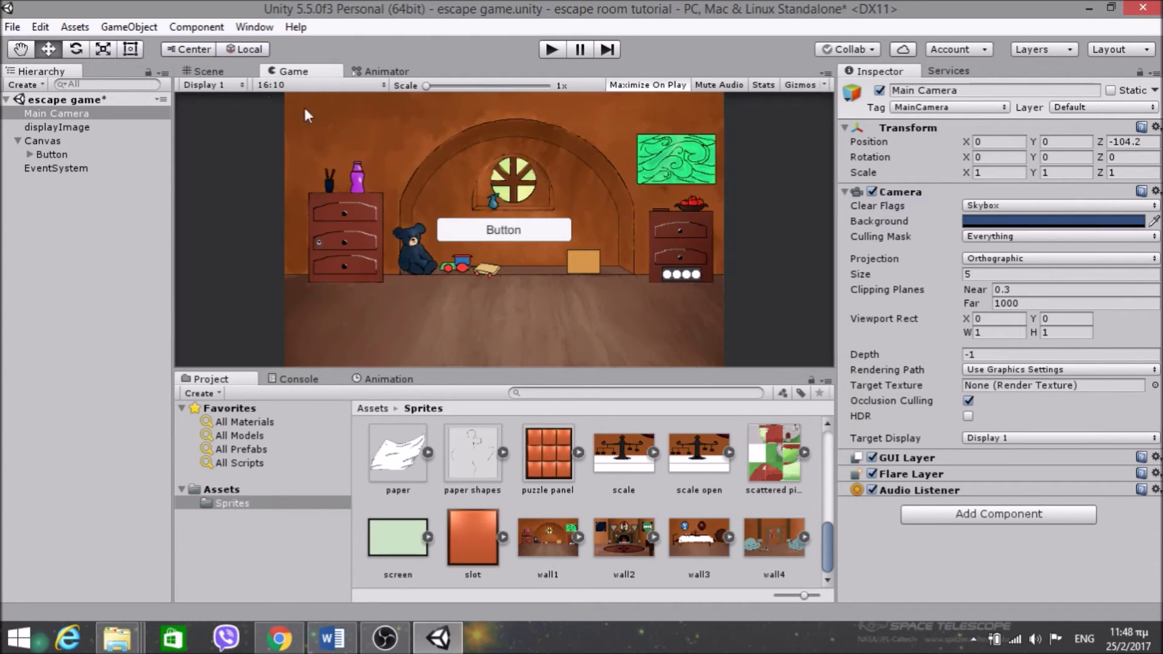
{"action": "left_click", "coordinate": [48, 154]}
Switch the Scene view back to 2D with the Rect tool and zoom around the canvas.
{"action": "left_click", "coordinate": [209, 71]}
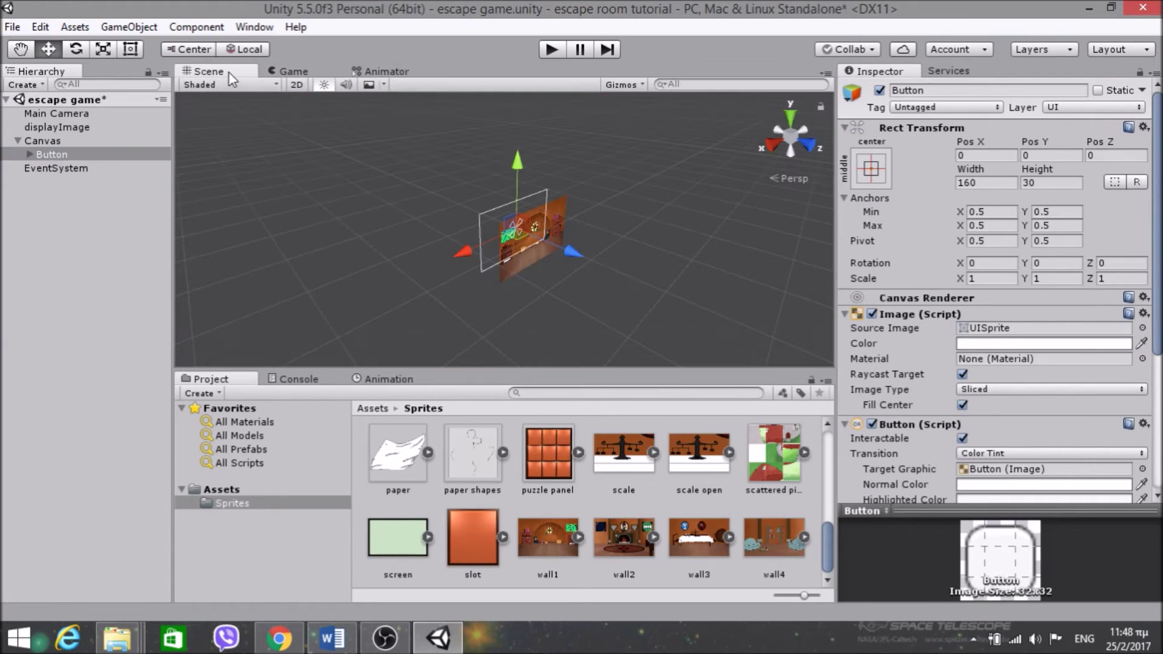
{"action": "left_click", "coordinate": [296, 84]}
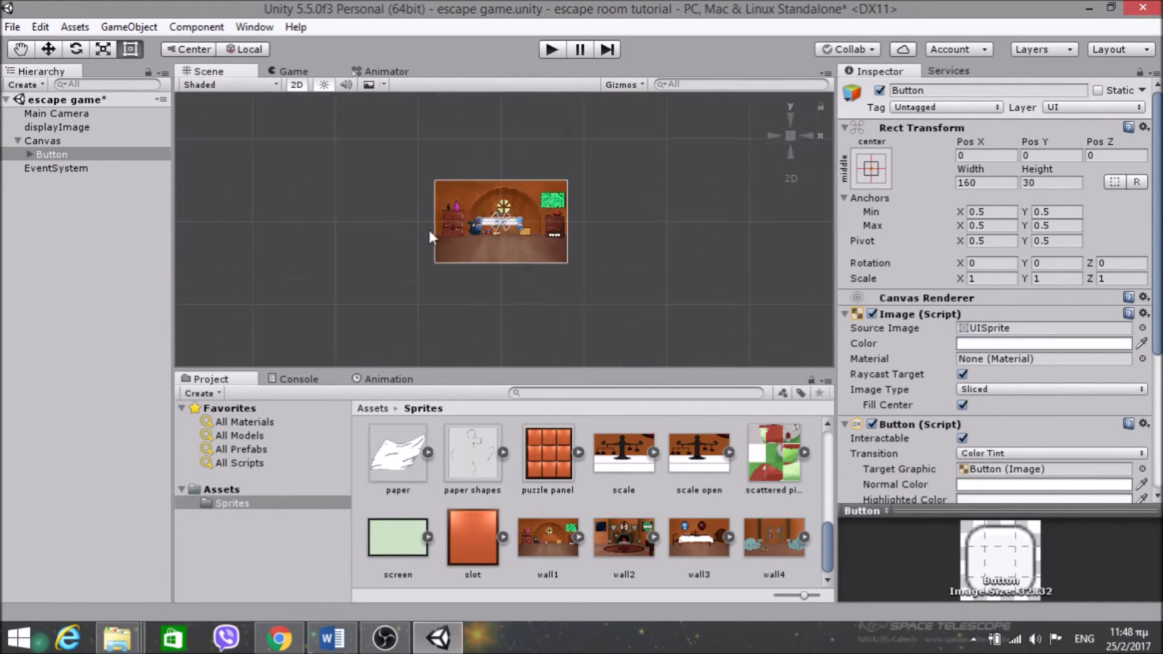
{"action": "key", "text": "t"}
{"action": "scroll", "coordinate": [420, 252], "scroll_direction": "up", "scroll_amount": 3}
{"action": "scroll", "coordinate": [405, 270], "scroll_direction": "down", "scroll_amount": 1}
{"action": "scroll", "coordinate": [403, 254], "scroll_direction": "up", "scroll_amount": 2}
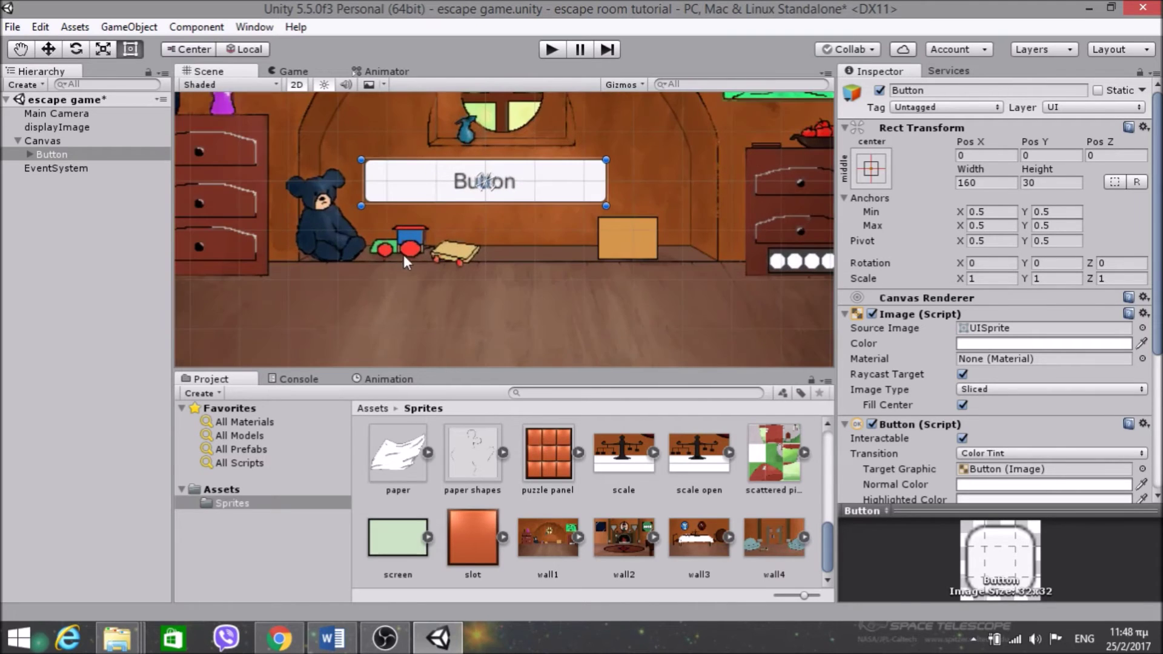
{"action": "scroll", "coordinate": [441, 245], "scroll_direction": "down", "scroll_amount": 1}
{"action": "scroll", "coordinate": [441, 246], "scroll_direction": "down", "scroll_amount": 1}
{"action": "scroll", "coordinate": [456, 283], "scroll_direction": "up", "scroll_amount": 4}
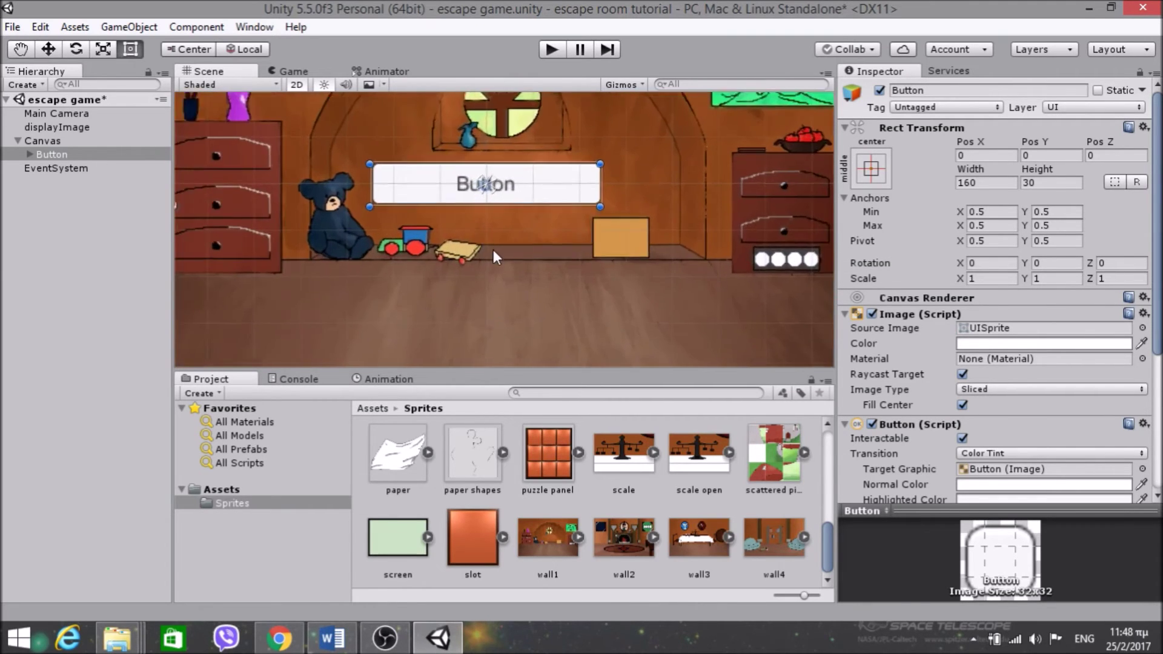
{"action": "scroll", "coordinate": [493, 250], "scroll_direction": "down", "scroll_amount": 5}
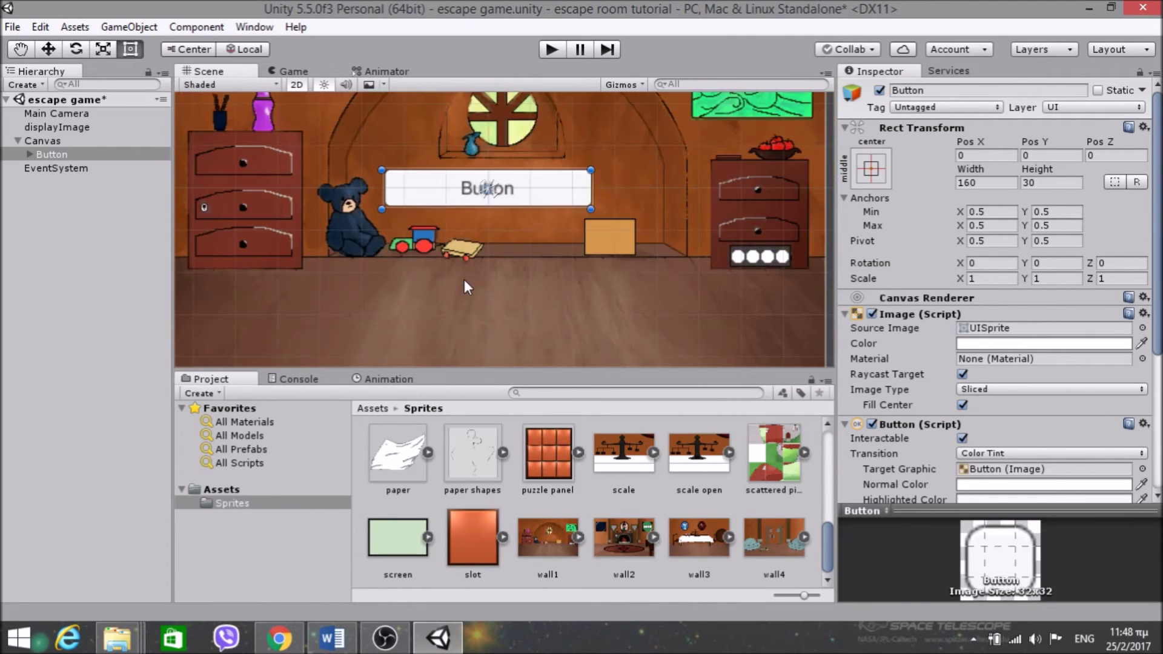
{"action": "scroll", "coordinate": [463, 281], "scroll_direction": "down", "scroll_amount": 3}
{"action": "scroll", "coordinate": [489, 259], "scroll_direction": "up", "scroll_amount": 4}
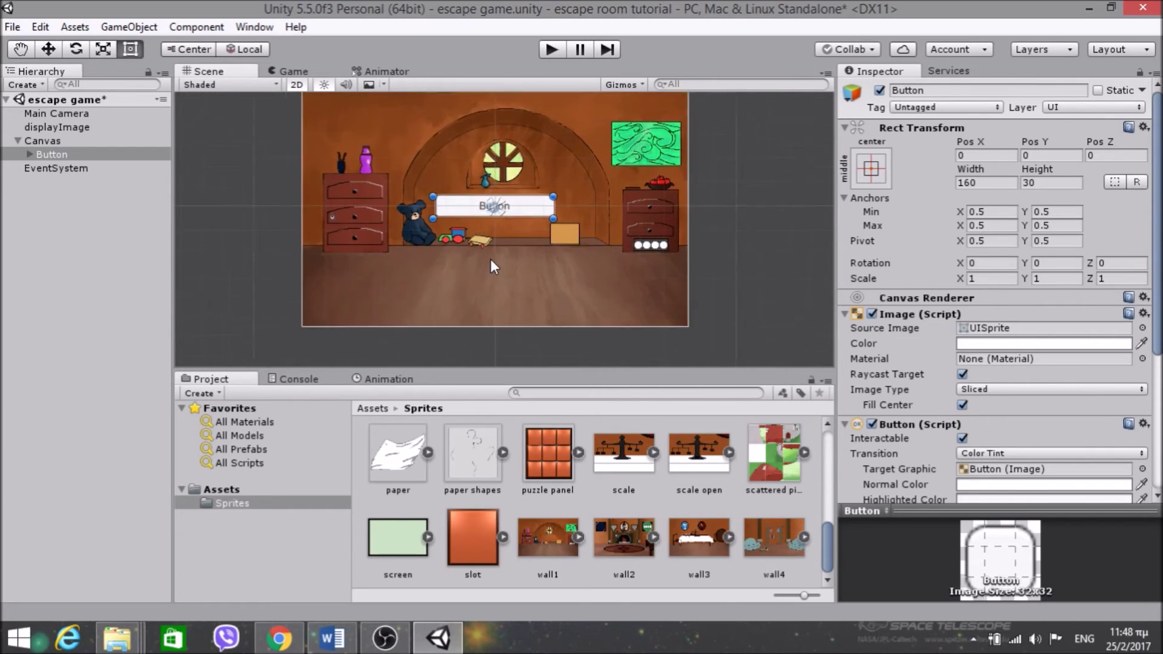
{"action": "scroll", "coordinate": [507, 253], "scroll_direction": "up", "scroll_amount": 4}
{"action": "scroll", "coordinate": [500, 243], "scroll_direction": "down", "scroll_amount": 4}
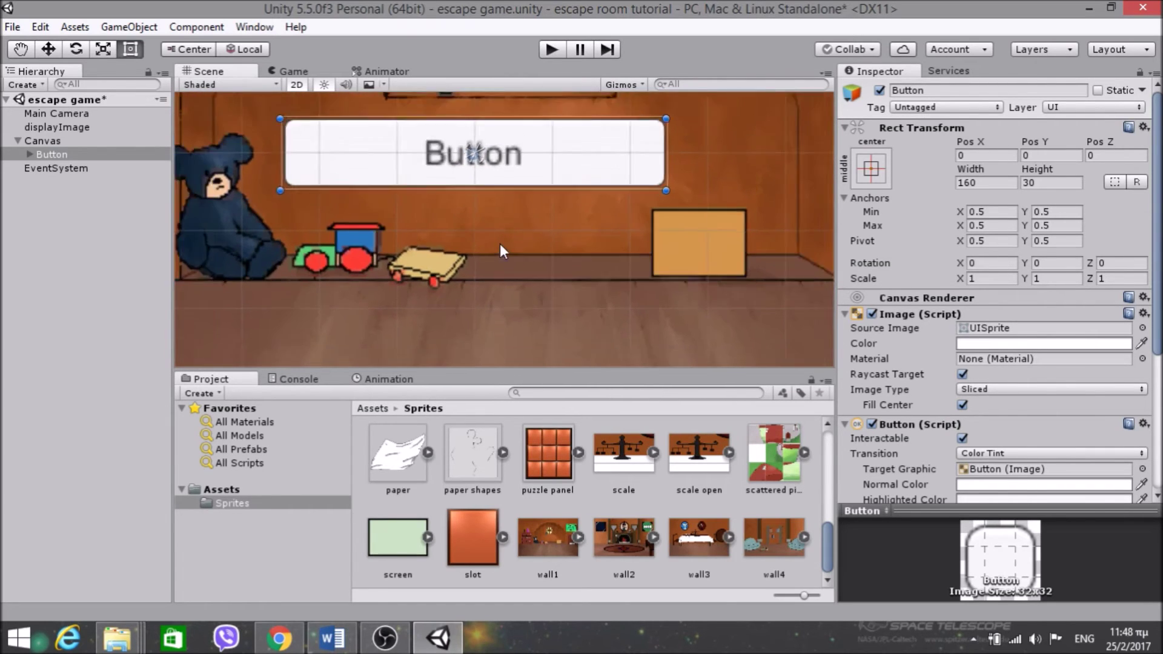
{"action": "scroll", "coordinate": [502, 255], "scroll_direction": "down", "scroll_amount": 6}
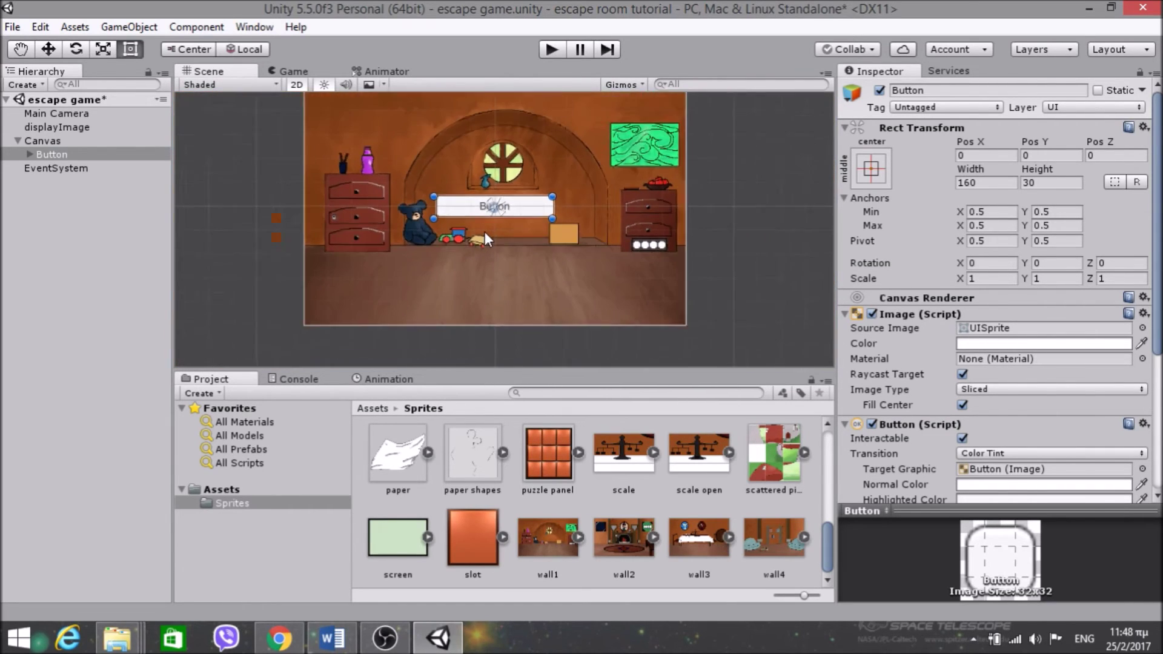
Inspect displayImage's wall sprite, then reselect the Button.
{"action": "left_click", "coordinate": [105, 125]}
{"action": "scroll", "coordinate": [463, 224], "scroll_direction": "down", "scroll_amount": 2}
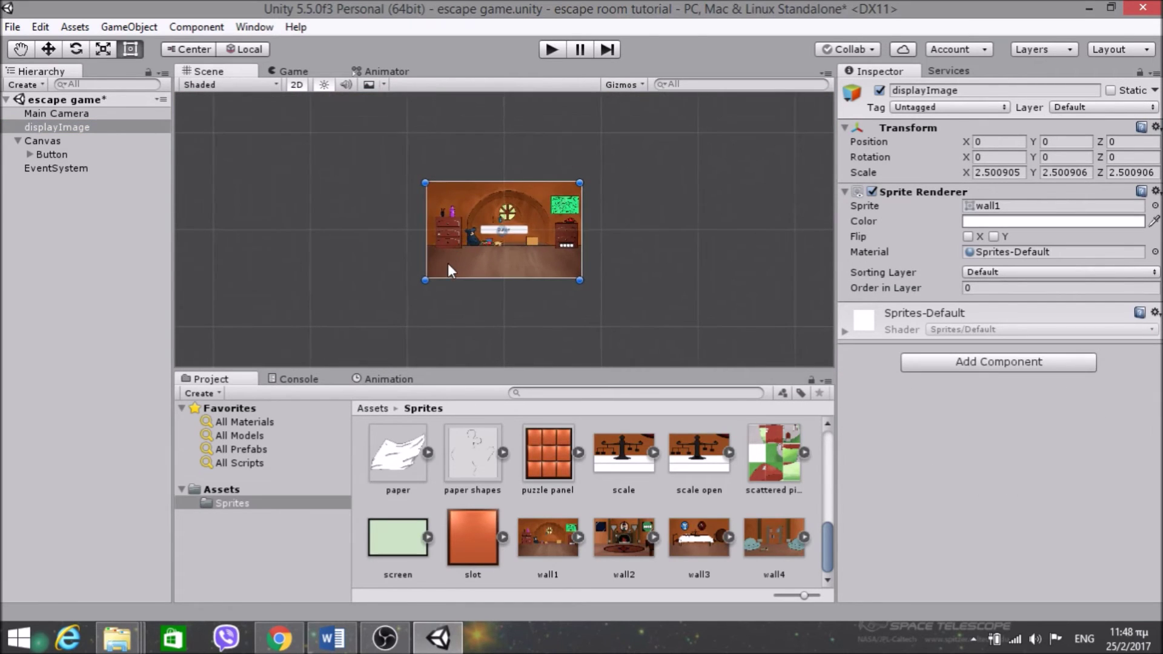
{"action": "scroll", "coordinate": [451, 263], "scroll_direction": "up", "scroll_amount": 7}
{"action": "scroll", "coordinate": [470, 256], "scroll_direction": "down", "scroll_amount": 2}
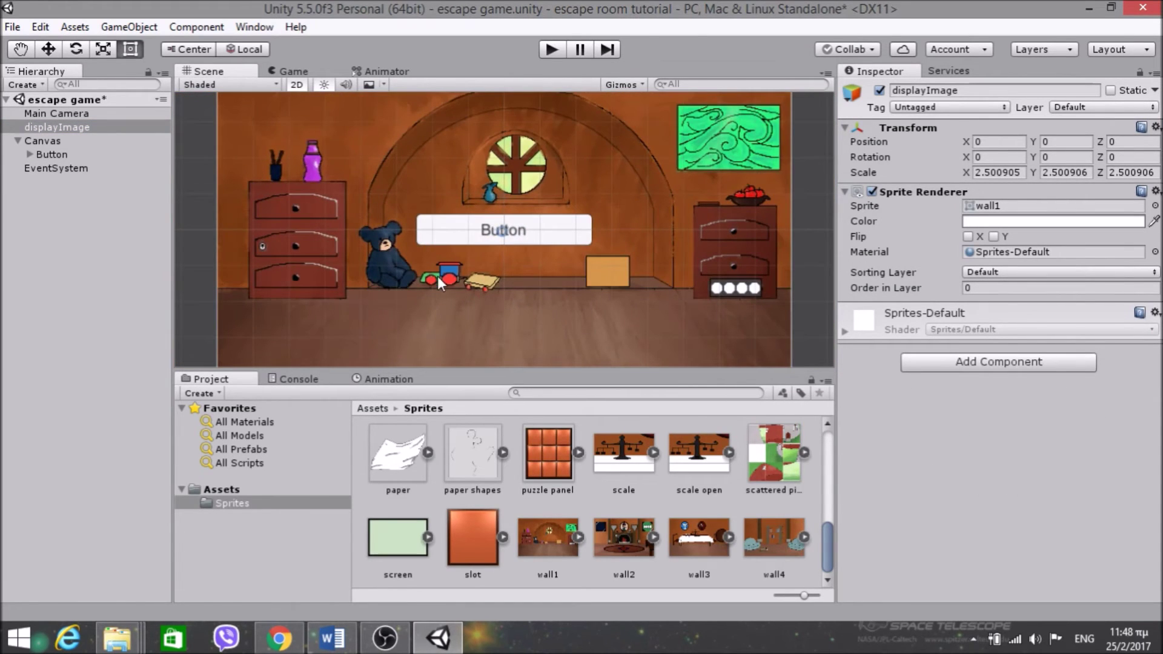
{"action": "left_click", "coordinate": [85, 155]}
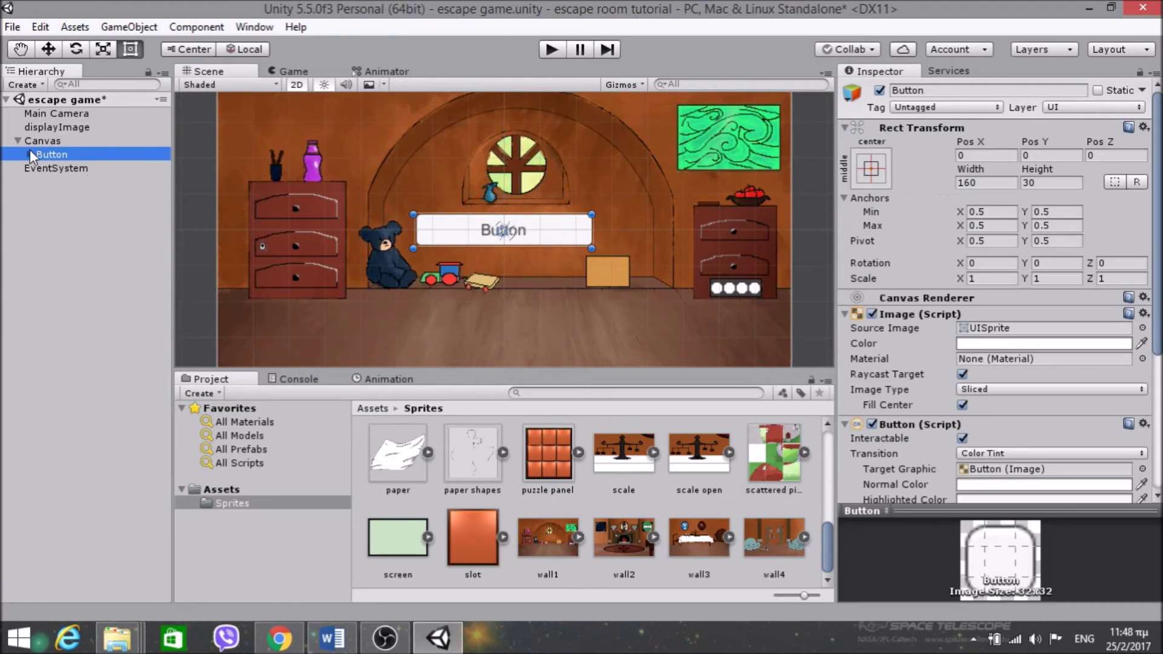
Delete the Button's Text label and set the arrow sprite as its image.
{"action": "left_click", "coordinate": [30, 154]}
{"action": "left_click", "coordinate": [61, 169]}
{"action": "key", "text": "Delete"}
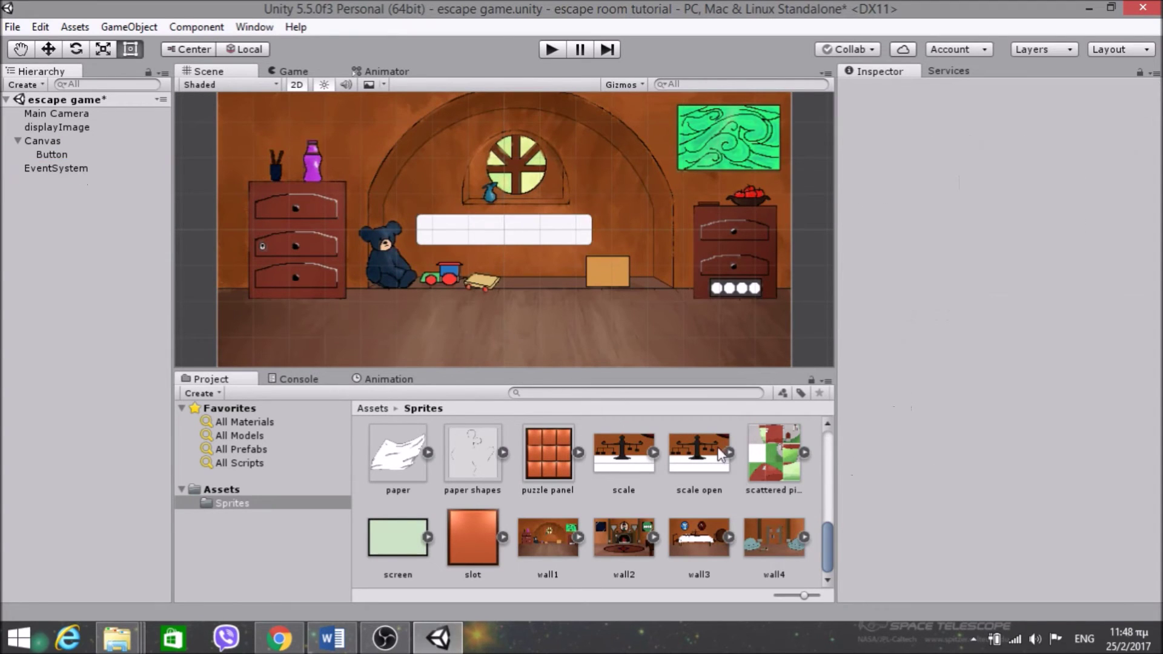
{"action": "left_click_drag", "start_coordinate": [824, 528], "coordinate": [822, 428]}
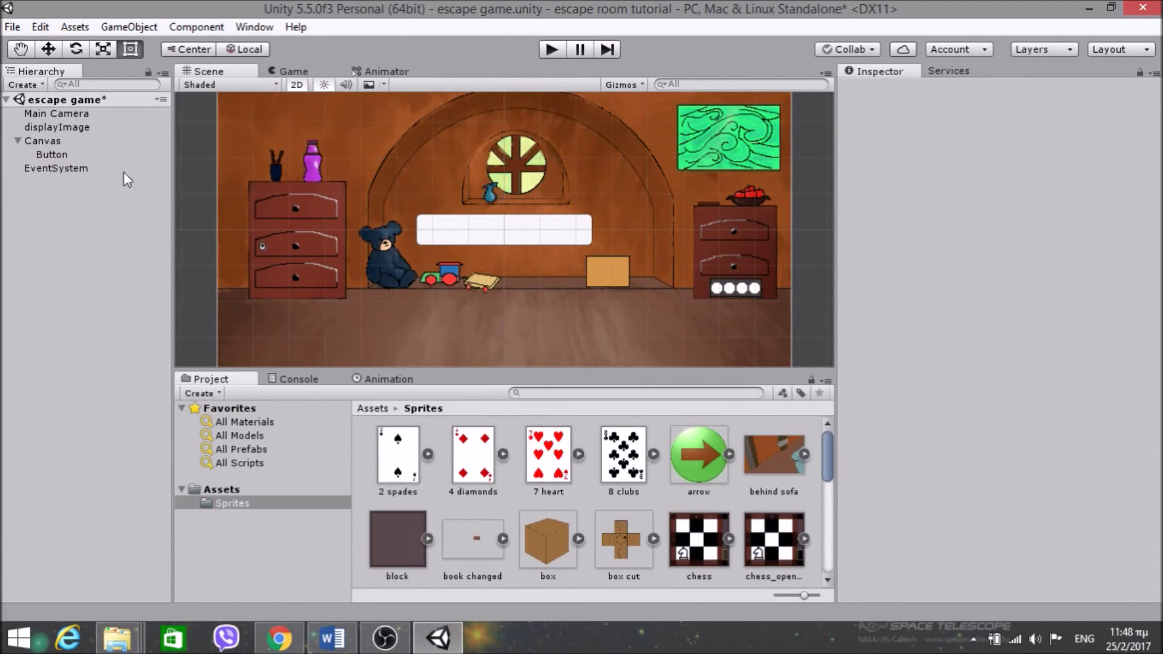
{"action": "left_click", "coordinate": [121, 155]}
{"action": "left_click_drag", "start_coordinate": [706, 469], "coordinate": [1009, 328]}
Set the Button's Width and Height to 50.
{"action": "scroll", "coordinate": [537, 275], "scroll_direction": "down", "scroll_amount": 2}
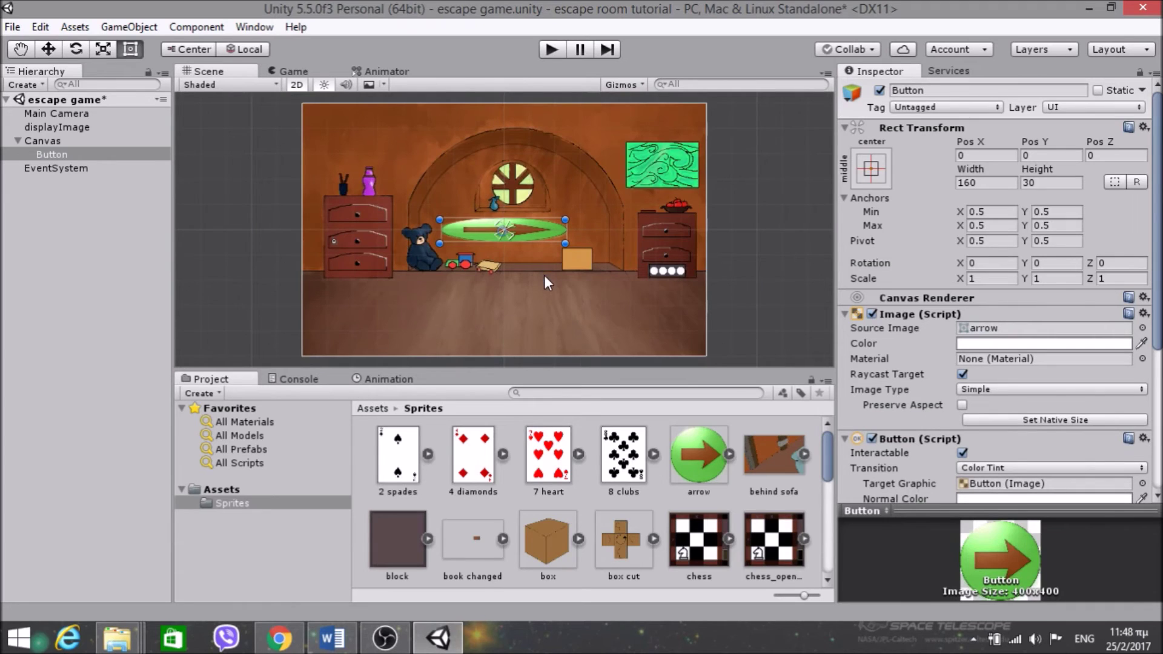
{"action": "scroll", "coordinate": [542, 283], "scroll_direction": "up", "scroll_amount": 3}
{"action": "scroll", "coordinate": [545, 279], "scroll_direction": "down", "scroll_amount": 3}
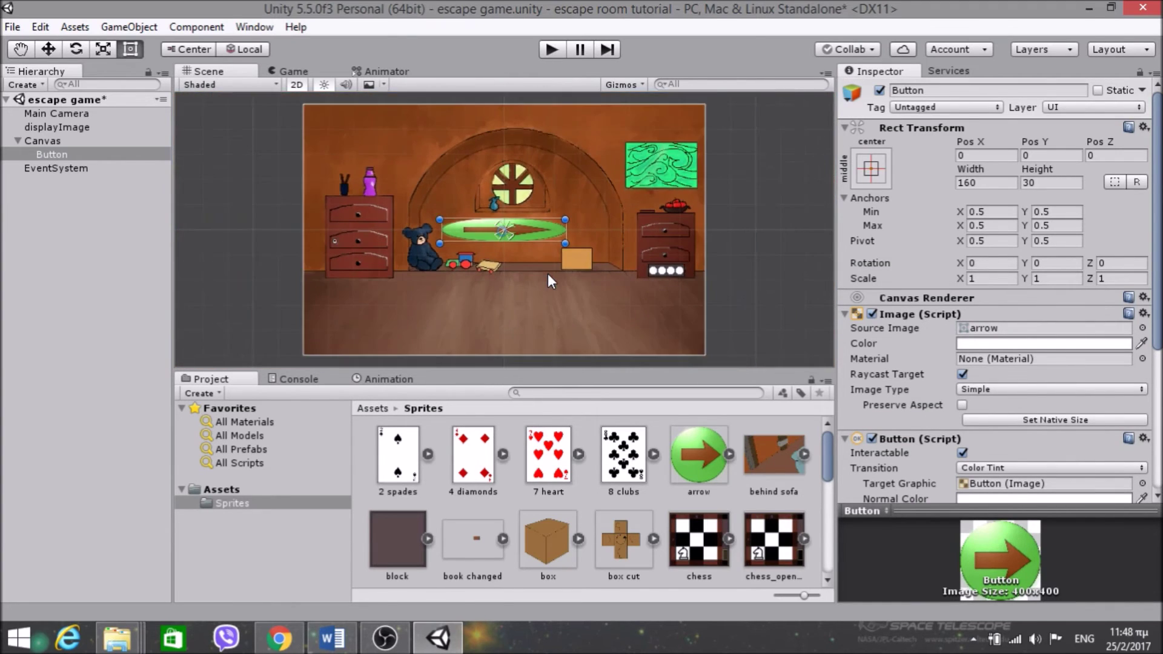
{"action": "scroll", "coordinate": [547, 276], "scroll_direction": "up", "scroll_amount": 3}
{"action": "scroll", "coordinate": [624, 267], "scroll_direction": "down", "scroll_amount": 4}
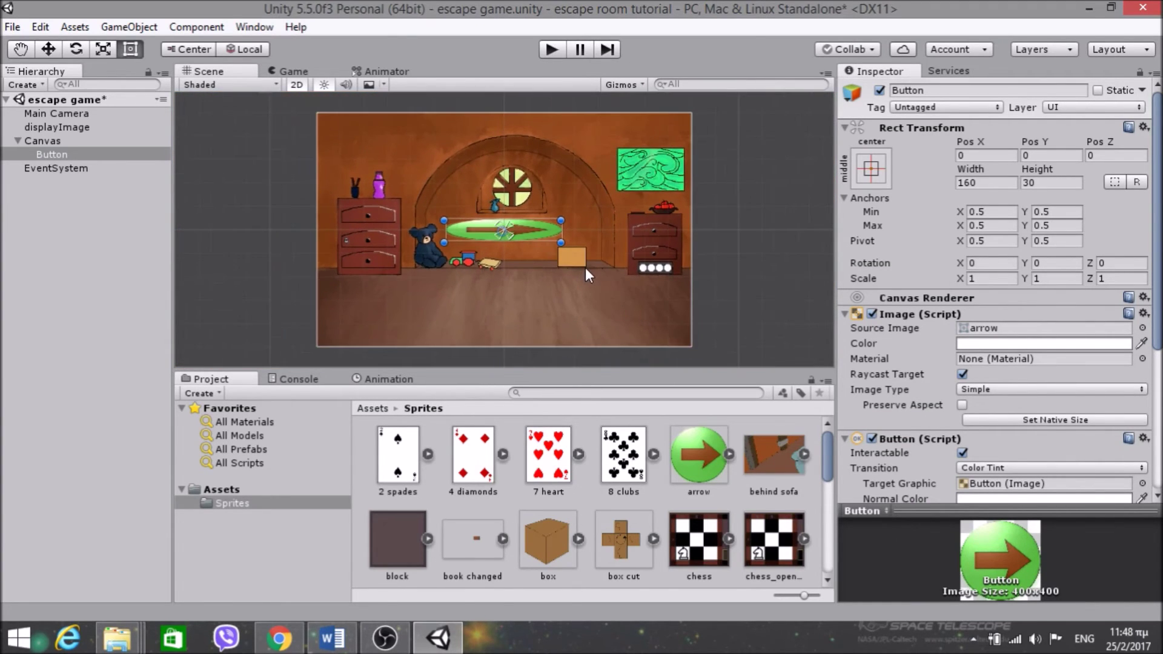
{"action": "left_click", "coordinate": [1006, 182]}
{"action": "type", "text": "50"}
{"action": "key", "text": "Tab"}
{"action": "type", "text": "50"}
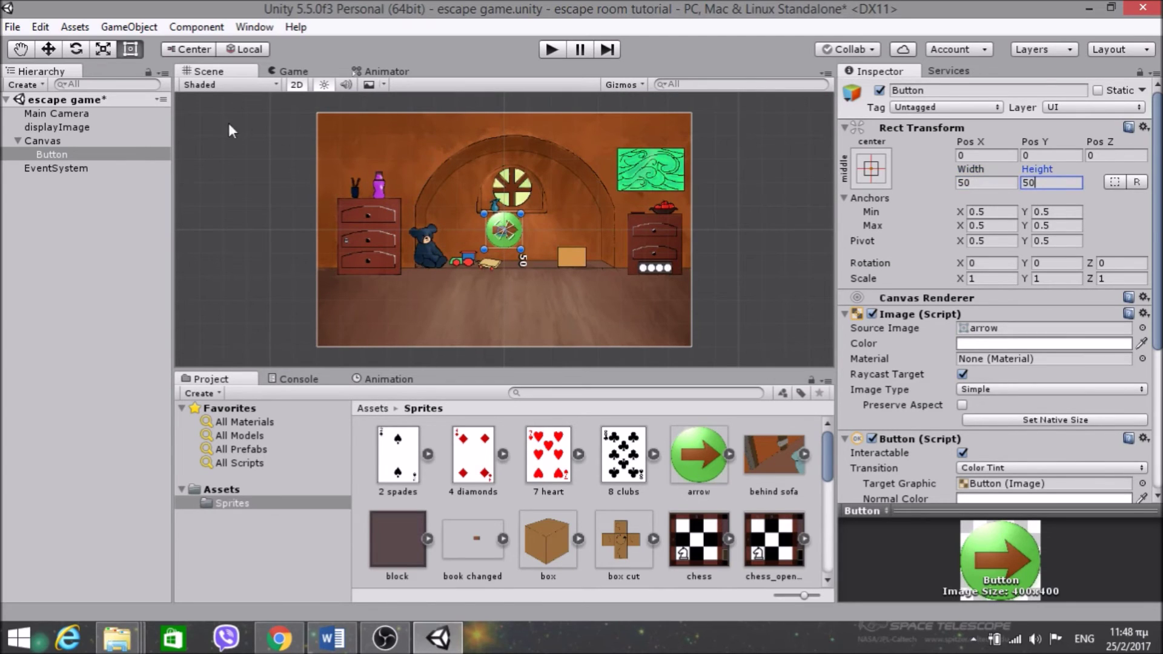
Move the Button into the bottom-right corner, at Pos X 214, Y -116.
{"action": "left_click", "coordinate": [50, 50]}
{"action": "left_click_drag", "start_coordinate": [503, 159], "coordinate": [500, 240]}
{"action": "left_click_drag", "start_coordinate": [570, 325], "coordinate": [730, 326]}
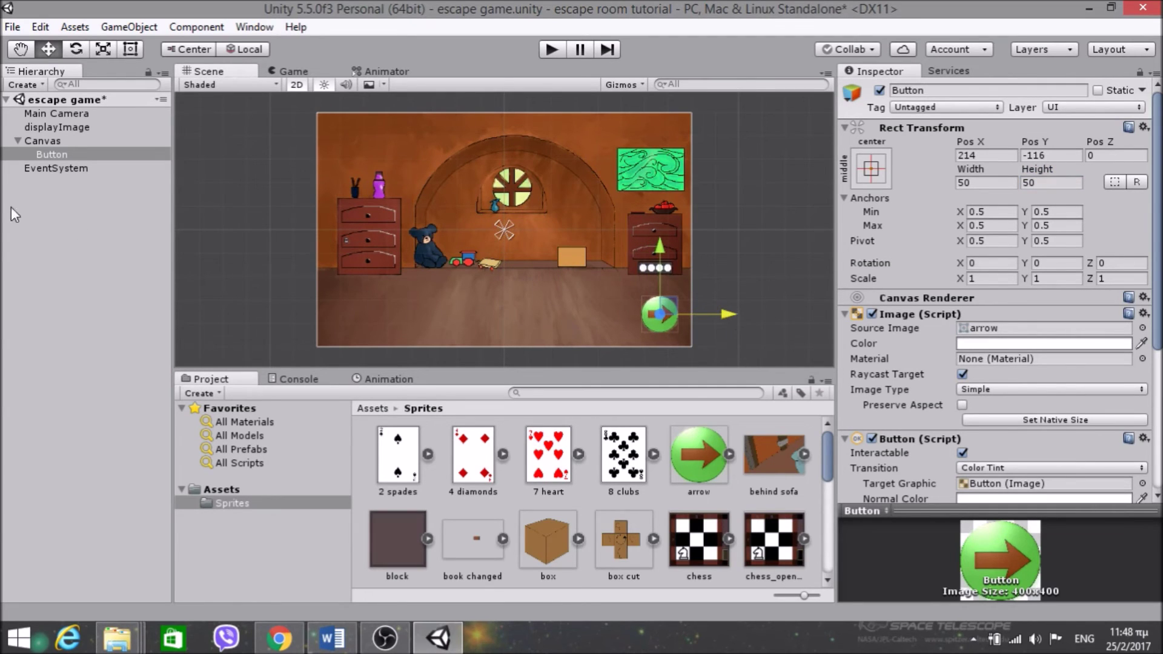
Duplicate the arrow button, move the copy to Pos X -214, and flip it with Scale X -1.
{"action": "key", "text": "ctrl+d"}
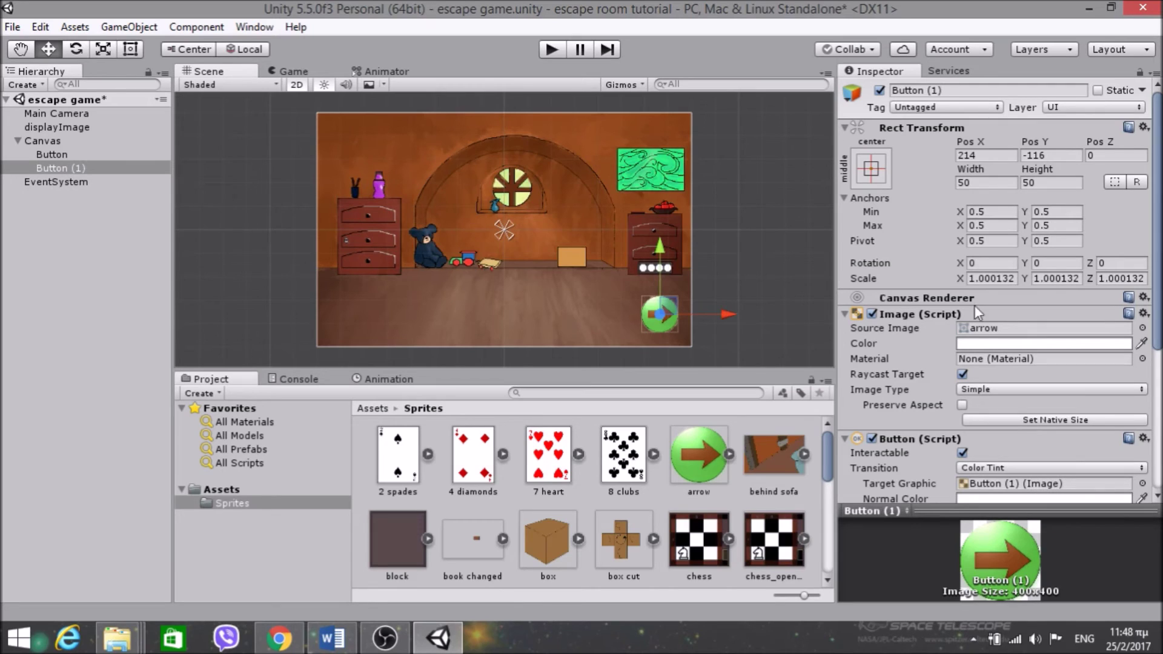
{"action": "left_click", "coordinate": [962, 155]}
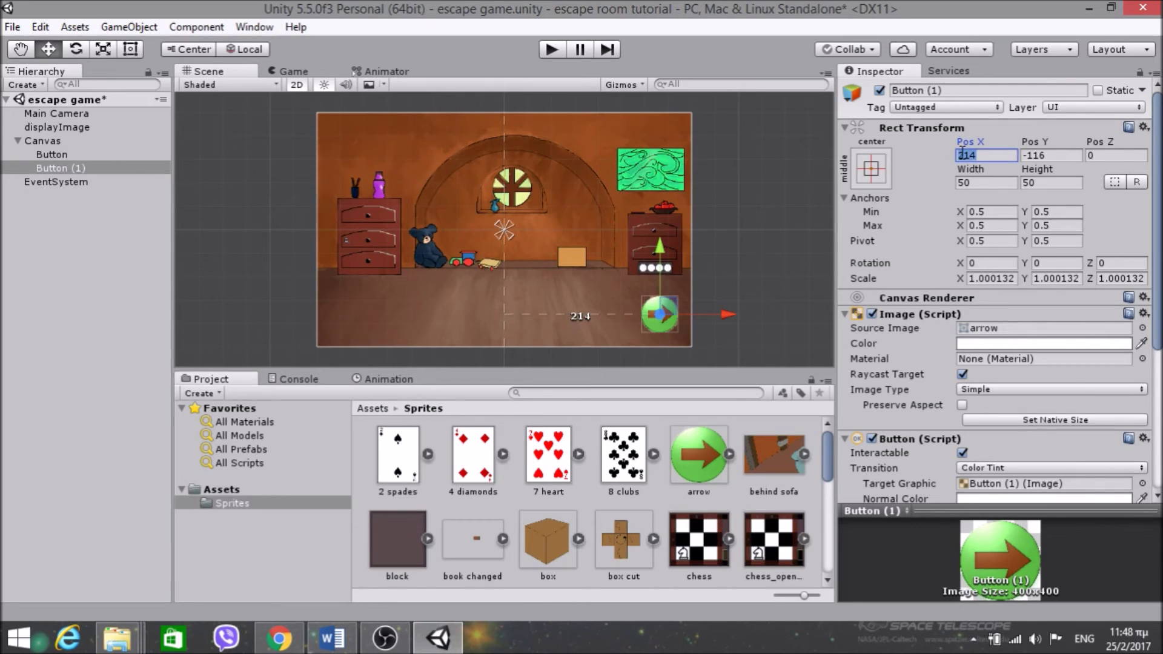
{"action": "left_click", "coordinate": [962, 155]}
{"action": "type", "text": "-"}
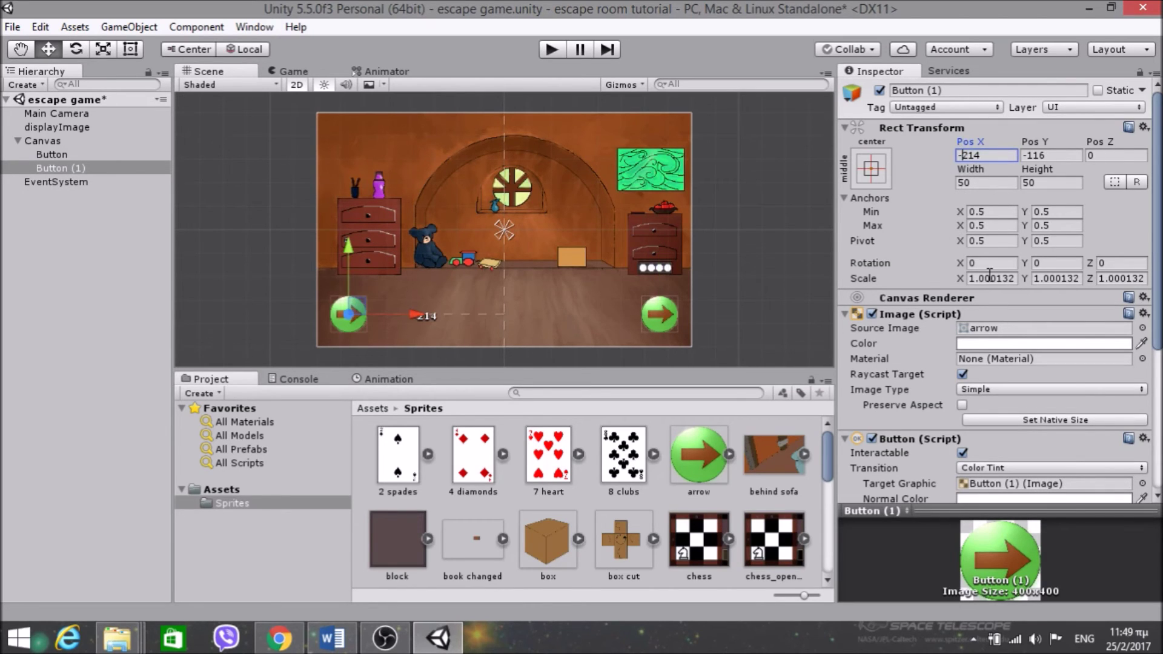
{"action": "left_click", "coordinate": [990, 276]}
{"action": "key", "text": "Left"}
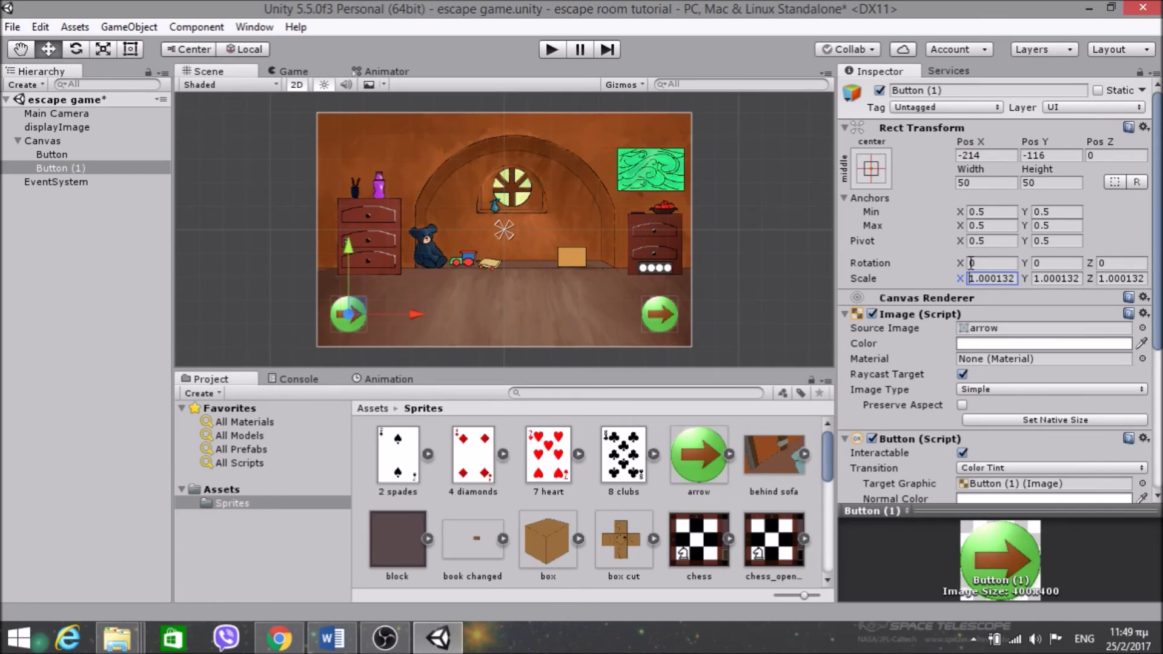
{"action": "type", "text": "-"}
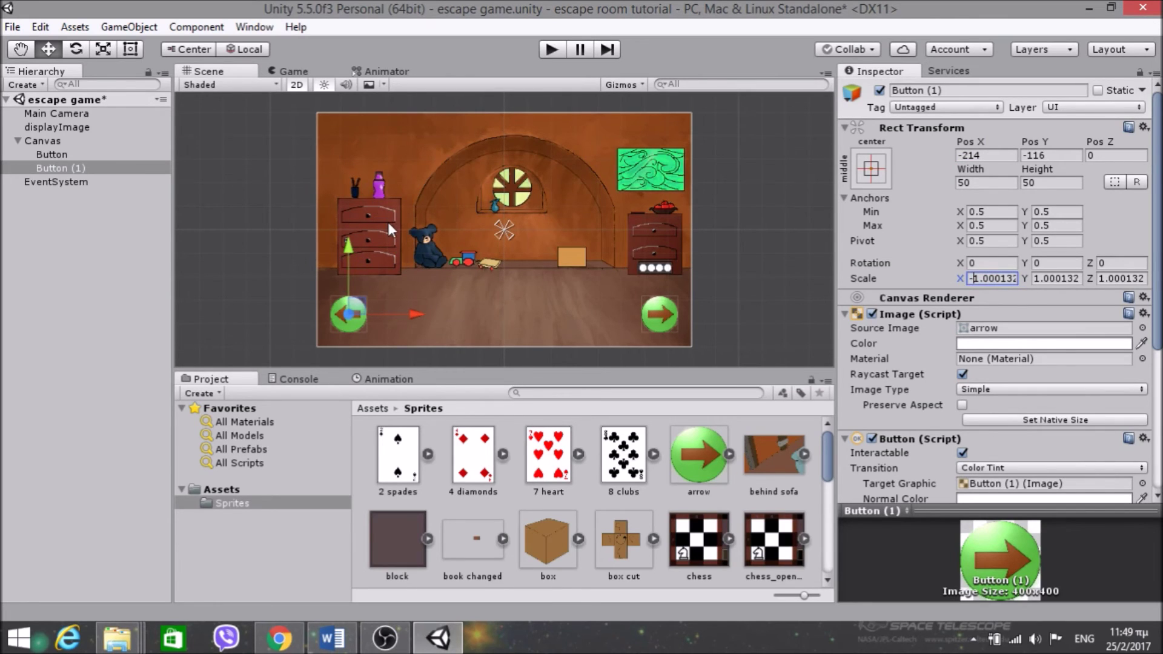
{"action": "scroll", "coordinate": [431, 225], "scroll_direction": "up", "scroll_amount": 2}
{"action": "scroll", "coordinate": [478, 269], "scroll_direction": "down", "scroll_amount": 2}
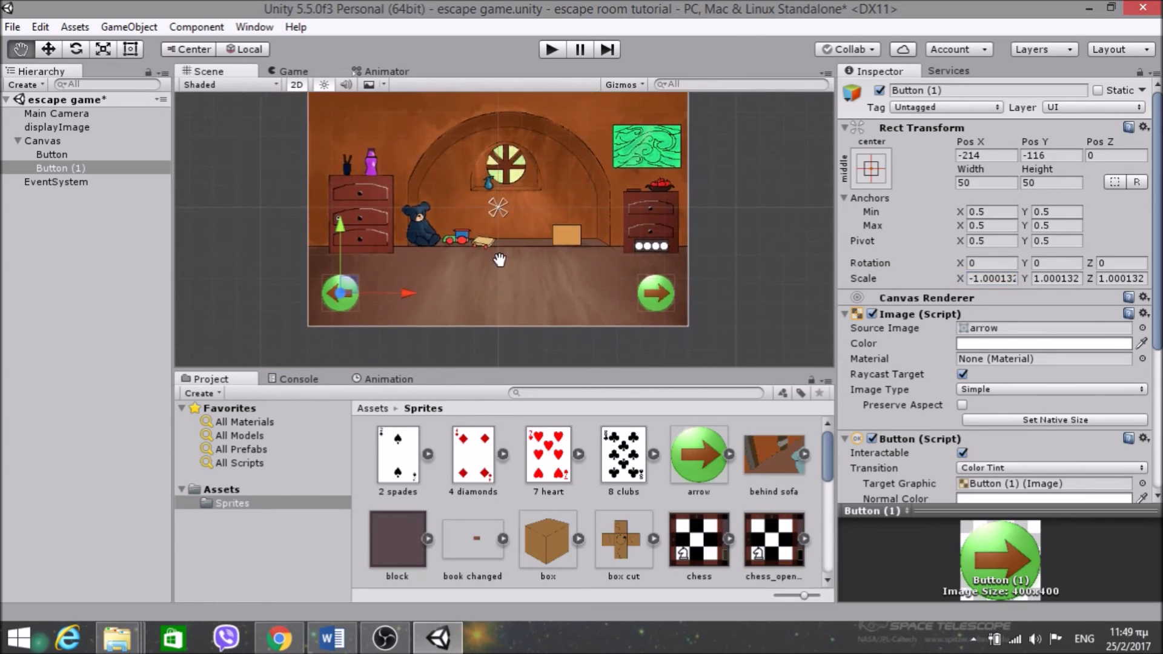
{"action": "scroll", "coordinate": [513, 260], "scroll_direction": "up", "scroll_amount": 2}
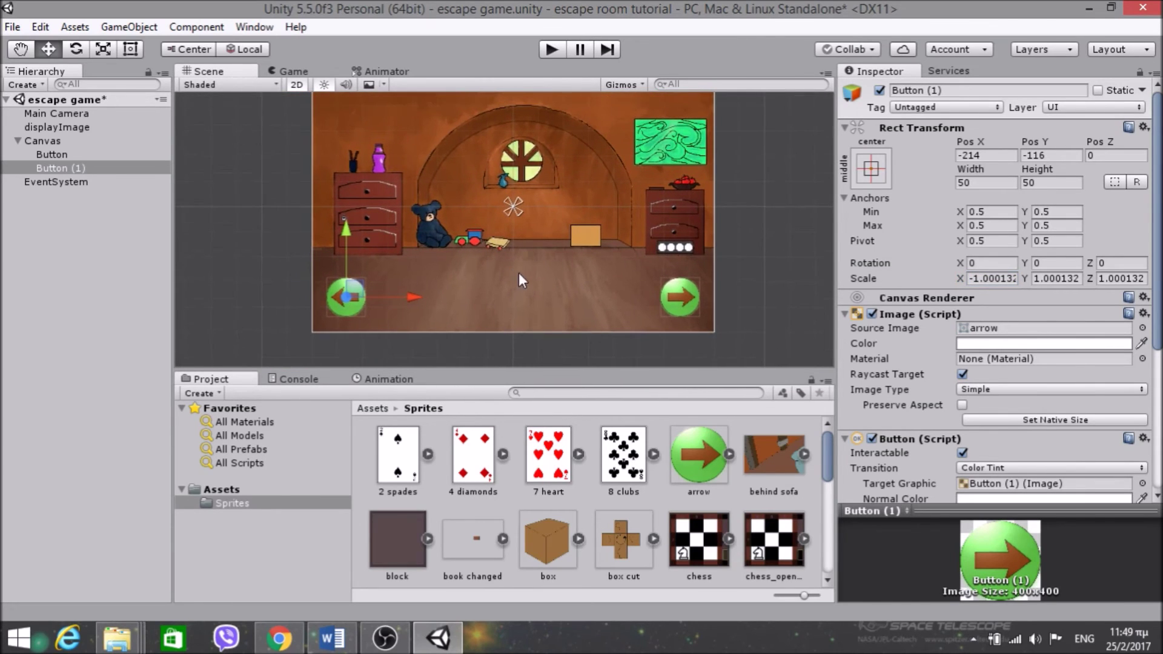
Rename the Button object in the Hierarchy to buttonRight.
{"action": "right_click", "coordinate": [96, 155]}
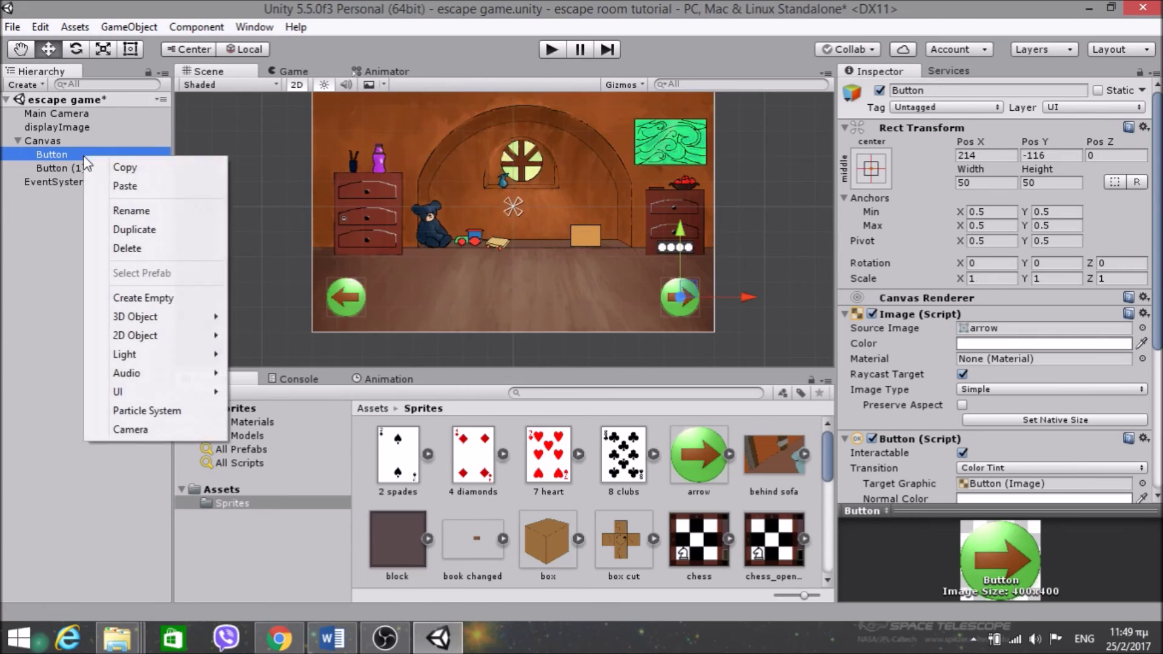
{"action": "left_click", "coordinate": [132, 208]}
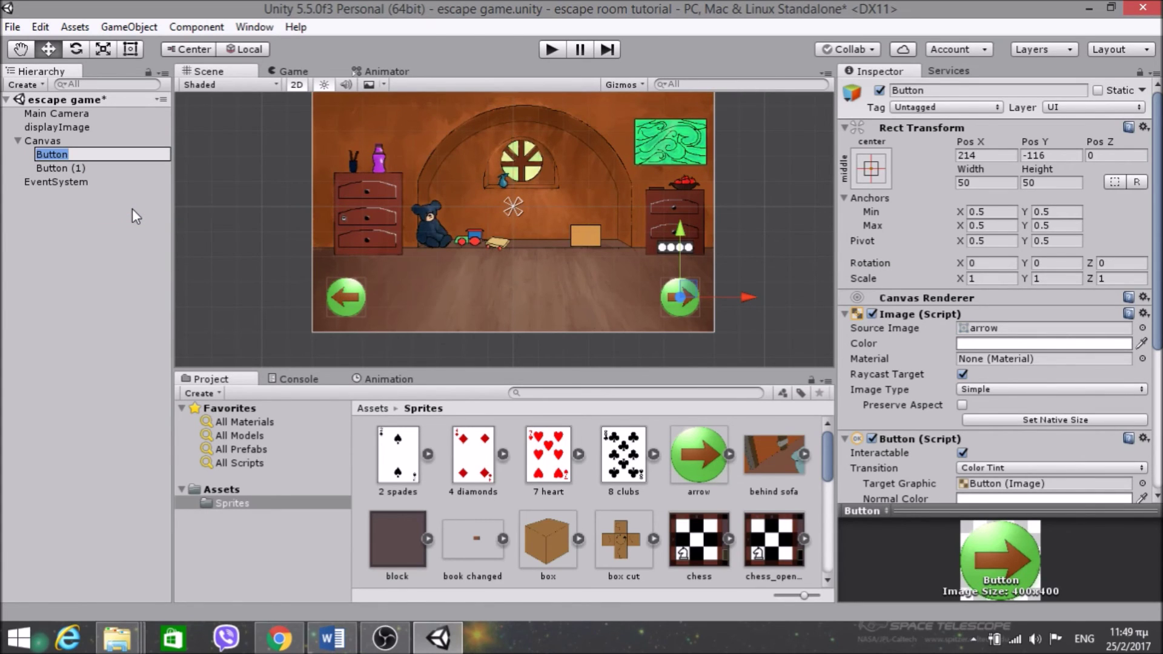
{"action": "type", "text": "buttonRight"}
{"action": "key", "text": "Return"}
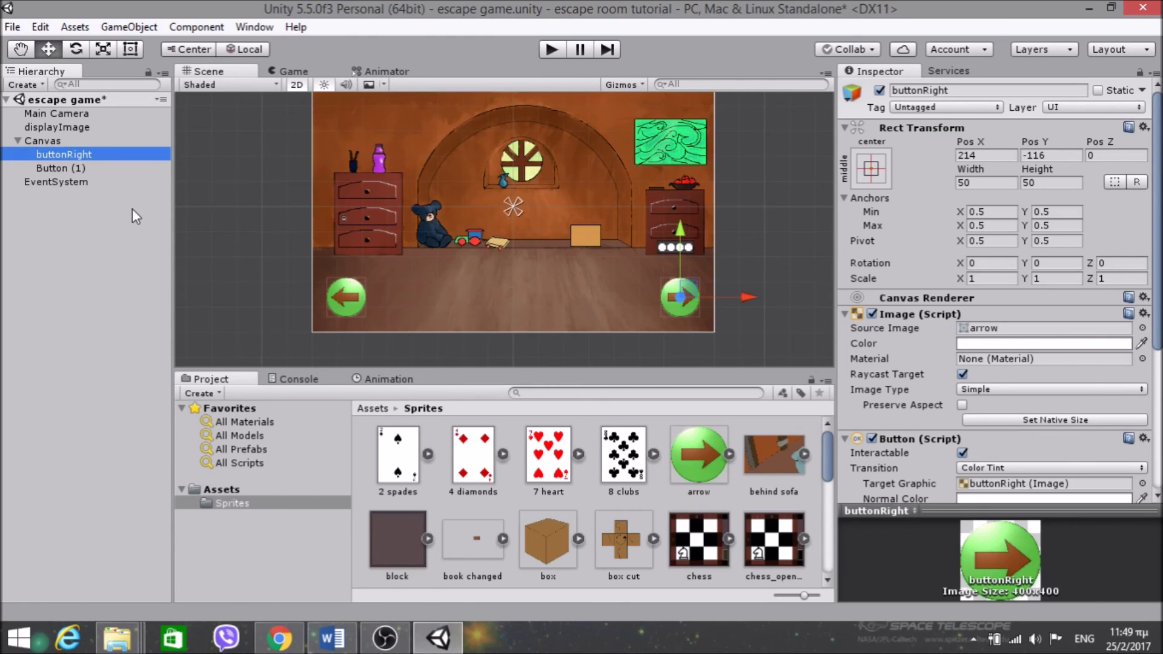
Rename Button (1) to buttonLeft, then select the displayImage wall object.
{"action": "right_click", "coordinate": [71, 166]}
{"action": "left_click", "coordinate": [115, 216]}
{"action": "type", "text": "b"}
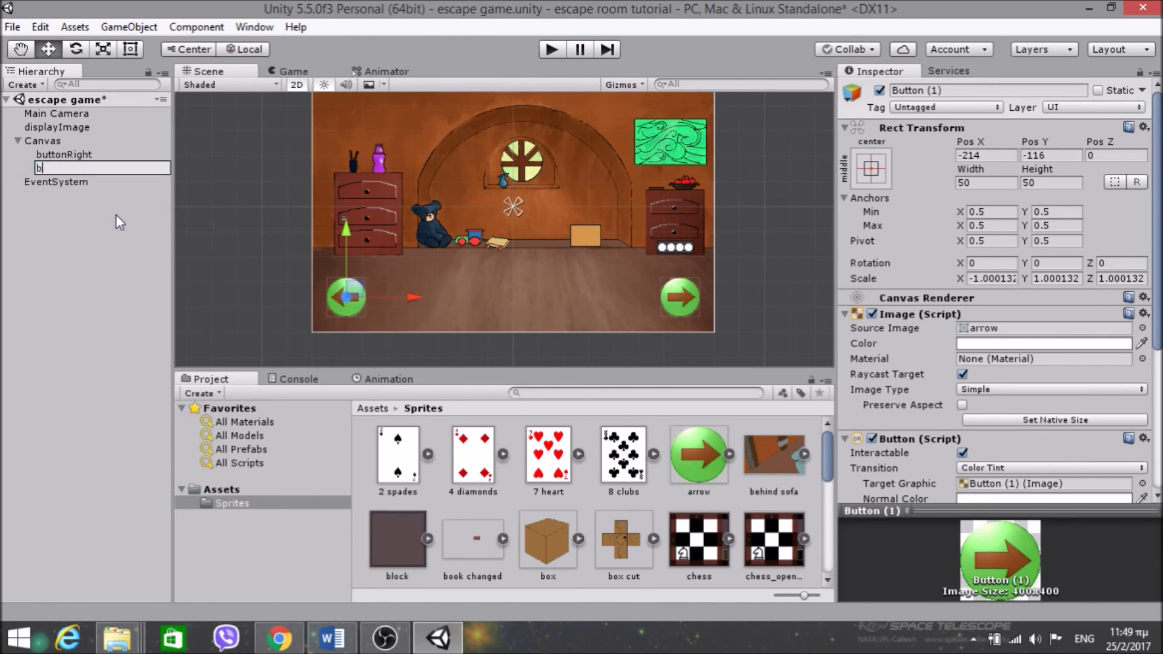
{"action": "type", "text": "uttonLeft"}
{"action": "key", "text": "Return"}
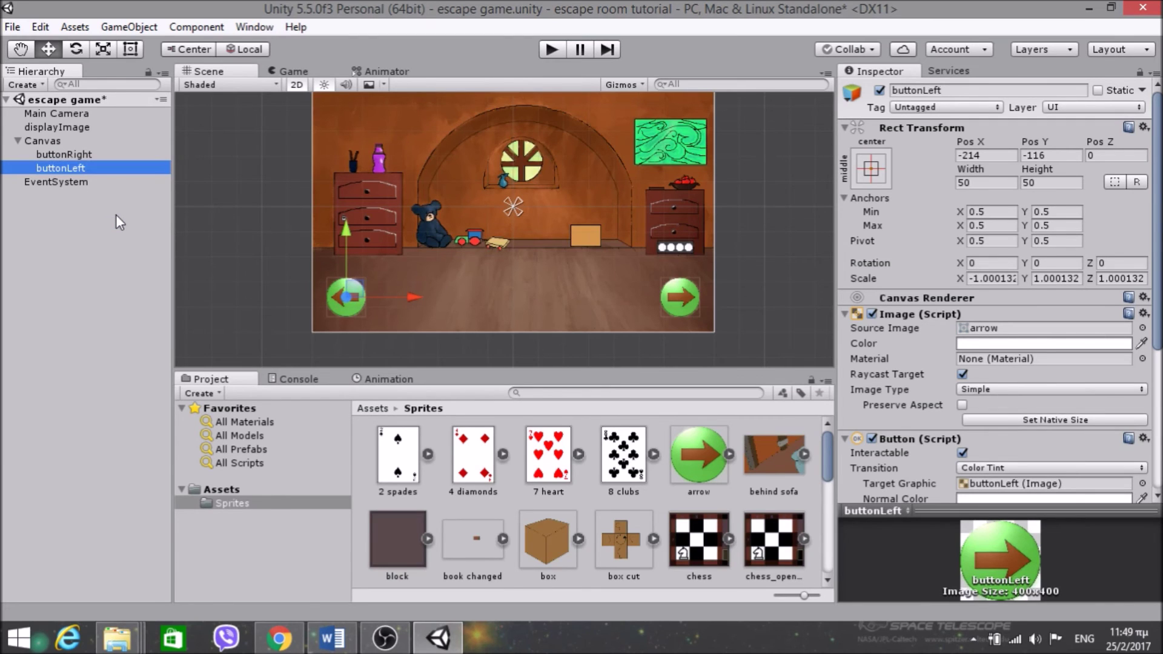
{"action": "scroll", "coordinate": [420, 296], "scroll_direction": "down", "scroll_amount": 2}
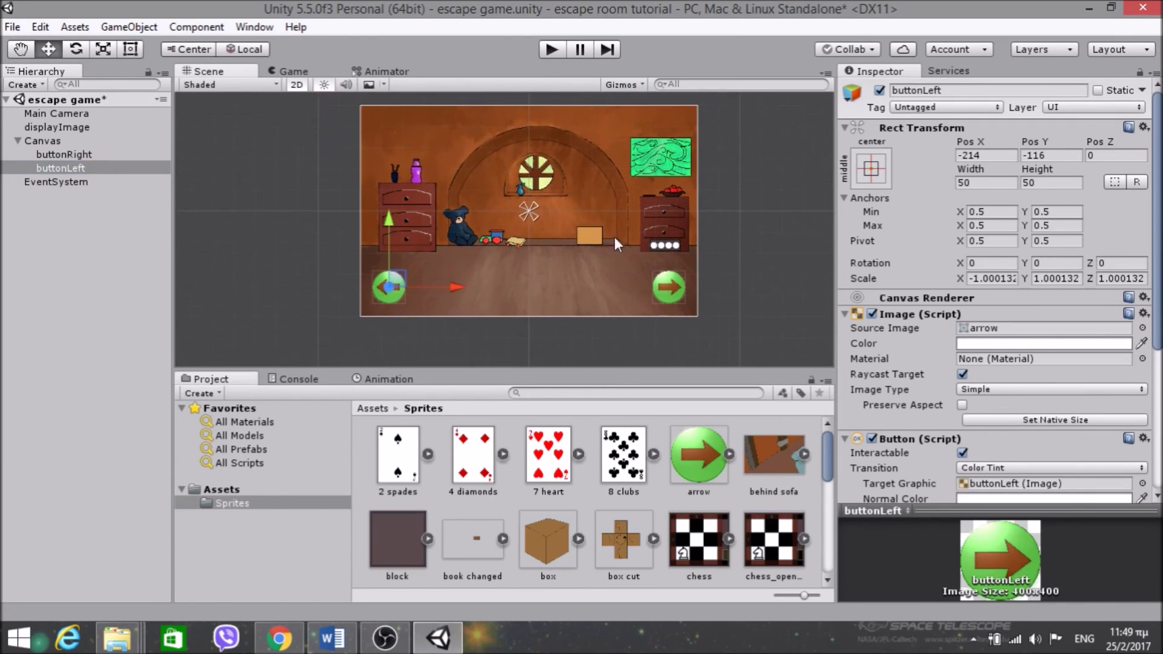
{"action": "mouse_move", "coordinate": [482, 258]}
{"action": "middle_mouse_down"}
{"action": "mouse_move", "coordinate": [442, 224]}
{"action": "mouse_move", "coordinate": [474, 247]}
{"action": "middle_mouse_up"}
{"action": "scroll", "coordinate": [494, 286], "scroll_direction": "up", "scroll_amount": 2}
{"action": "scroll", "coordinate": [508, 289], "scroll_direction": "down", "scroll_amount": 2}
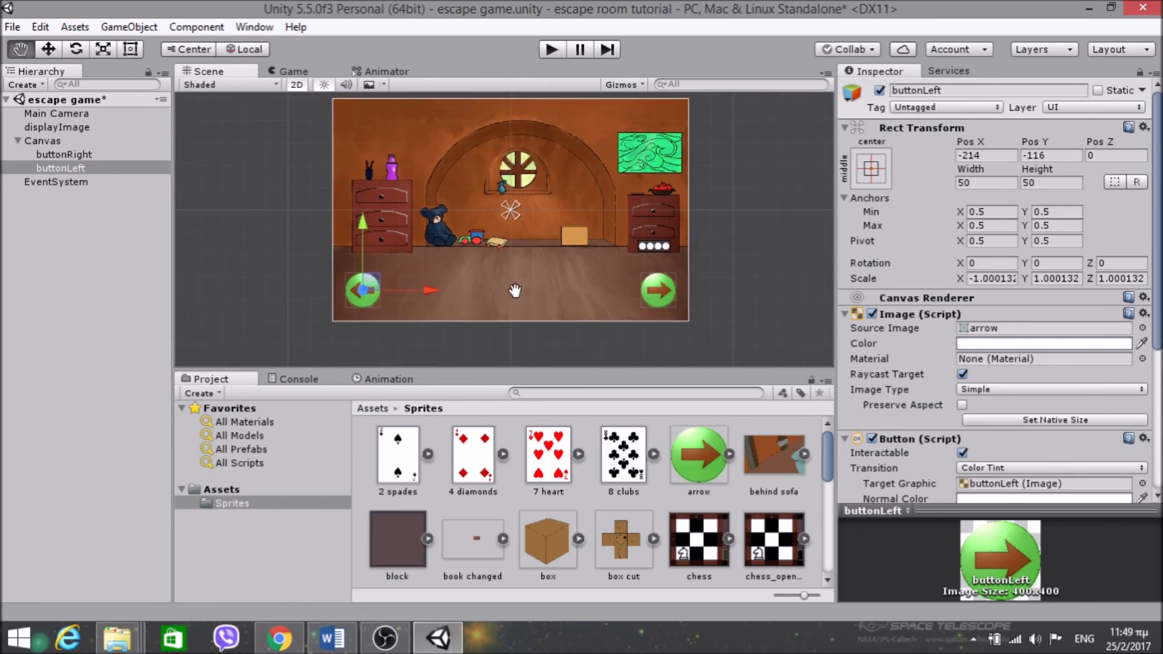
{"action": "left_click", "coordinate": [69, 127]}
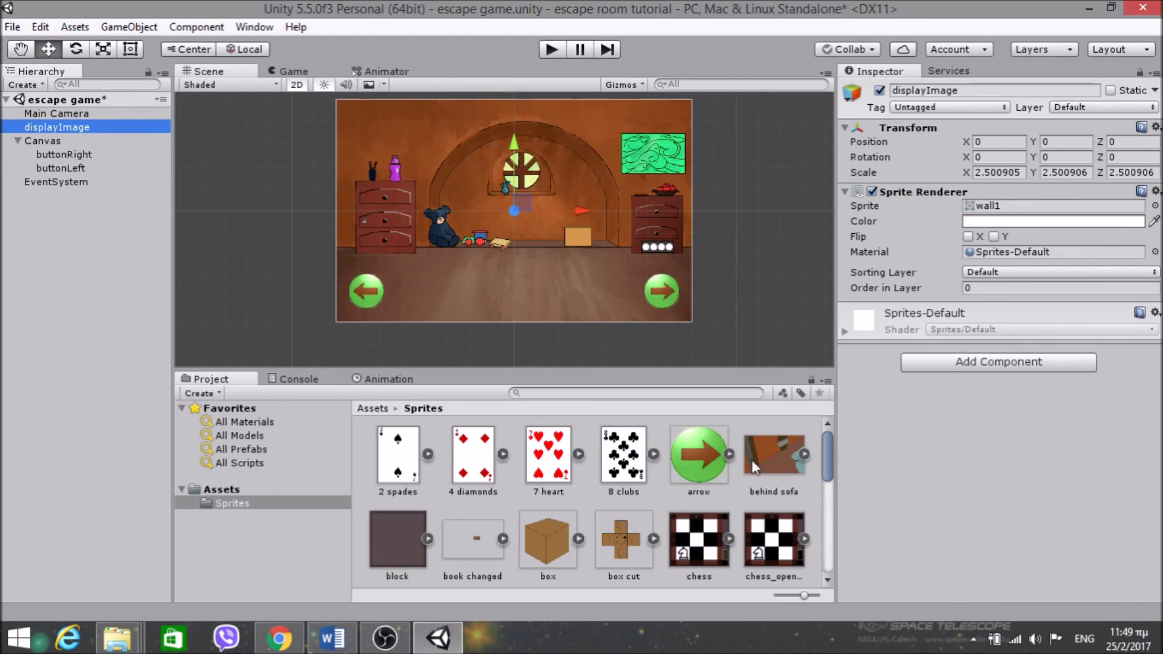
{"action": "scroll", "coordinate": [701, 490], "scroll_direction": "down", "scroll_amount": 5}
{"action": "left_click_drag", "start_coordinate": [629, 534], "coordinate": [987, 209]}
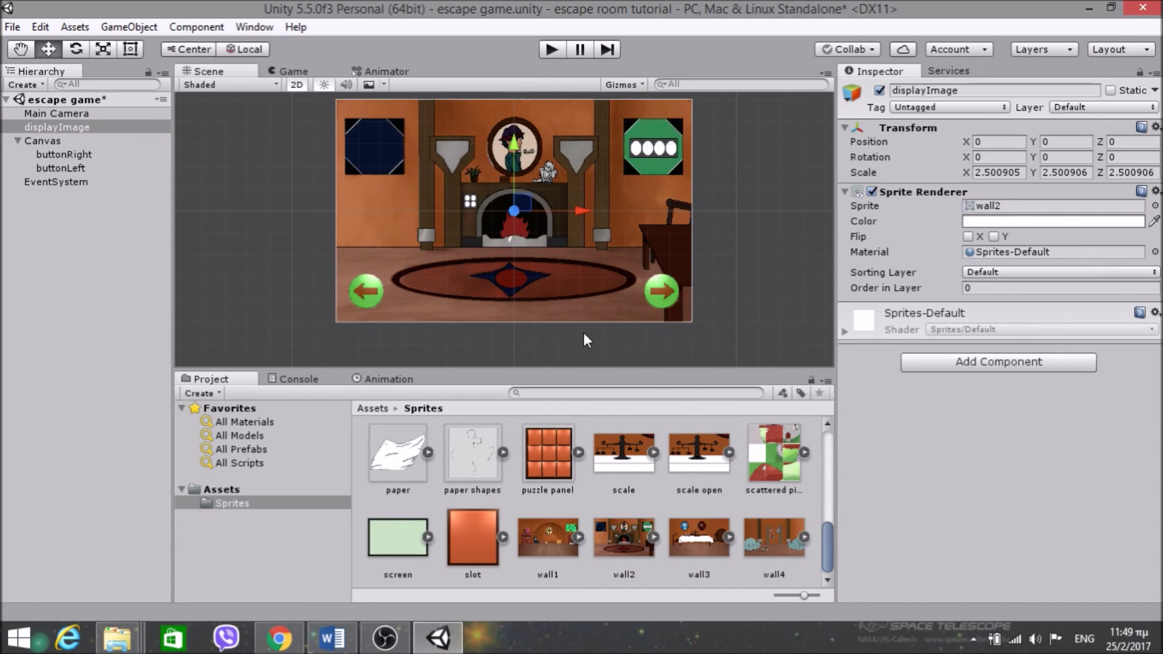
{"action": "left_click_drag", "start_coordinate": [680, 511], "coordinate": [983, 209]}
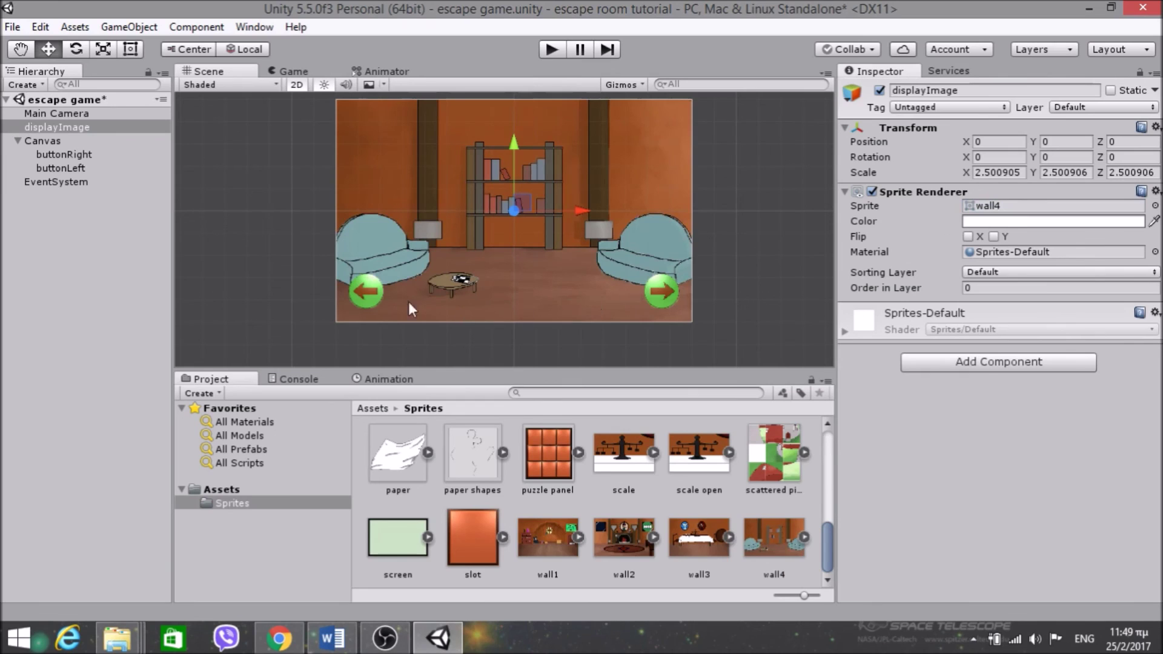
{"action": "left_click_drag", "start_coordinate": [702, 541], "coordinate": [981, 215]}
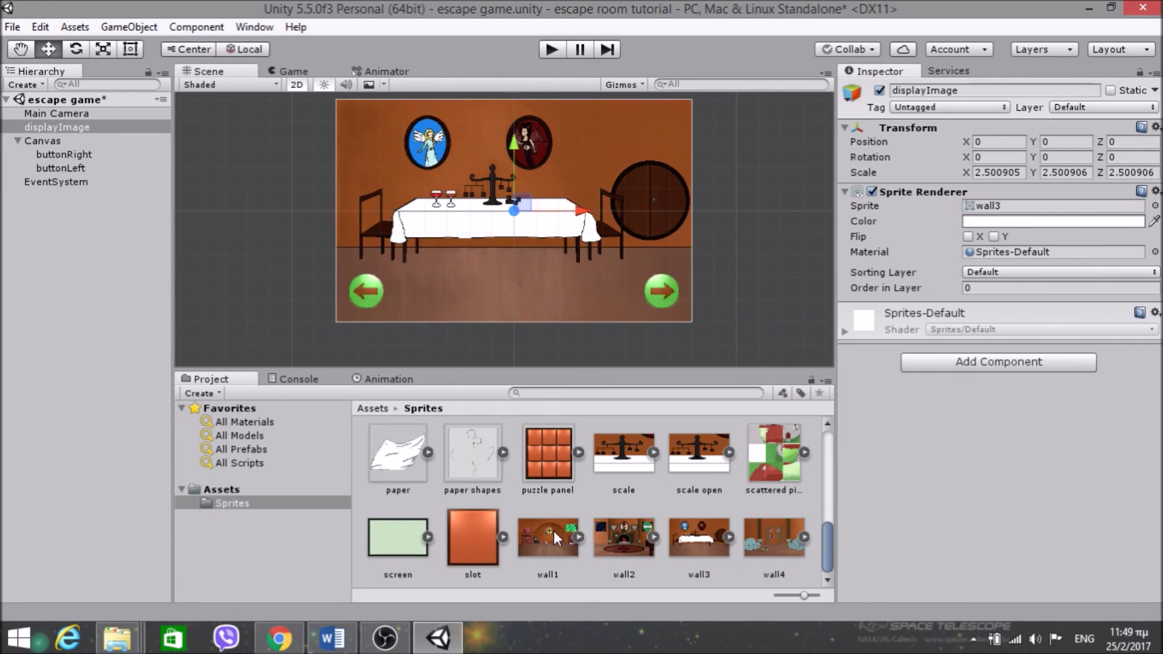
{"action": "left_click_drag", "start_coordinate": [553, 530], "coordinate": [987, 211]}
{"action": "scroll", "coordinate": [678, 212], "scroll_direction": "up", "scroll_amount": 3}
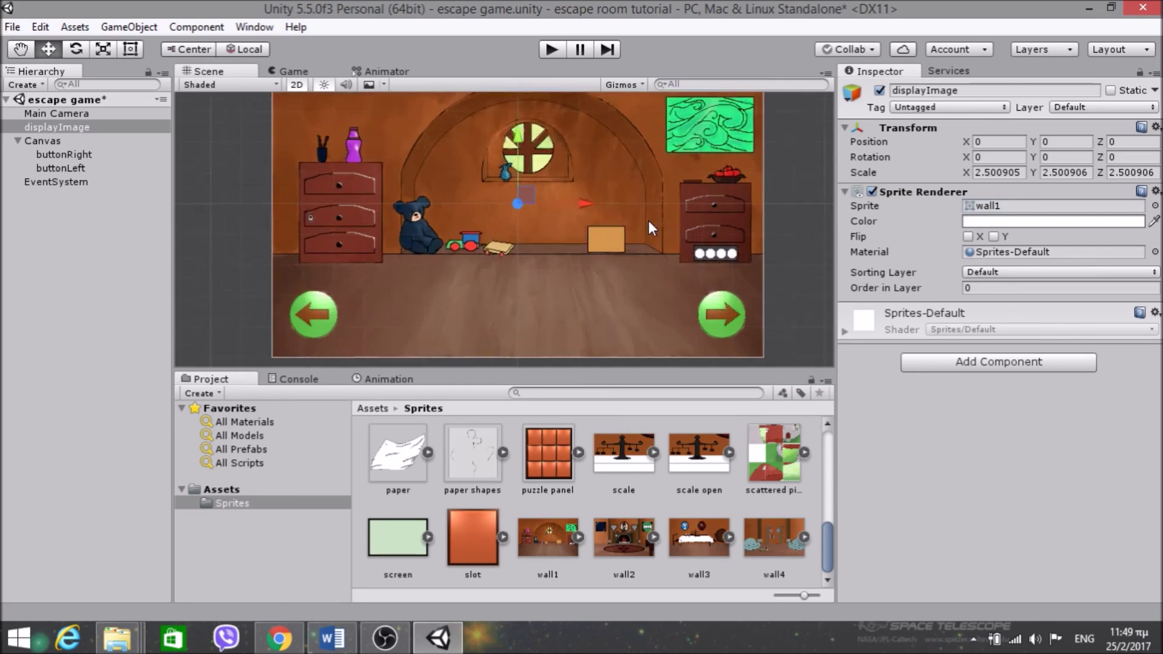
{"action": "scroll", "coordinate": [612, 233], "scroll_direction": "down", "scroll_amount": 3}
{"action": "middle_click_drag", "start_coordinate": [573, 249], "coordinate": [594, 264]}
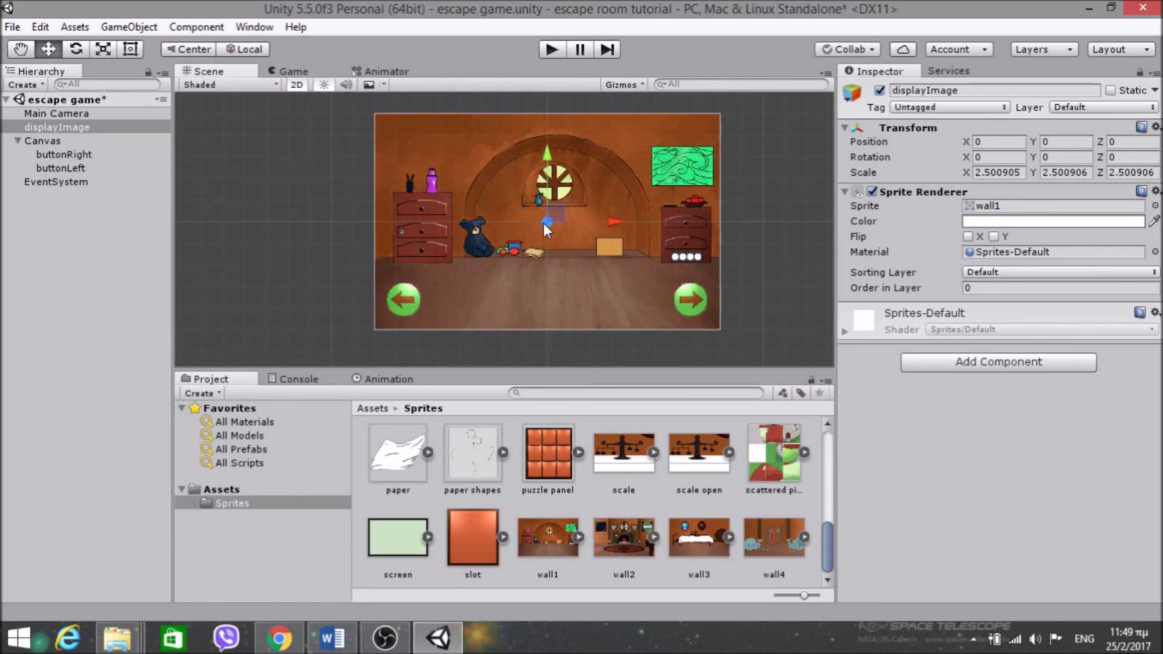
{"action": "middle_click_drag", "start_coordinate": [510, 184], "coordinate": [485, 198]}
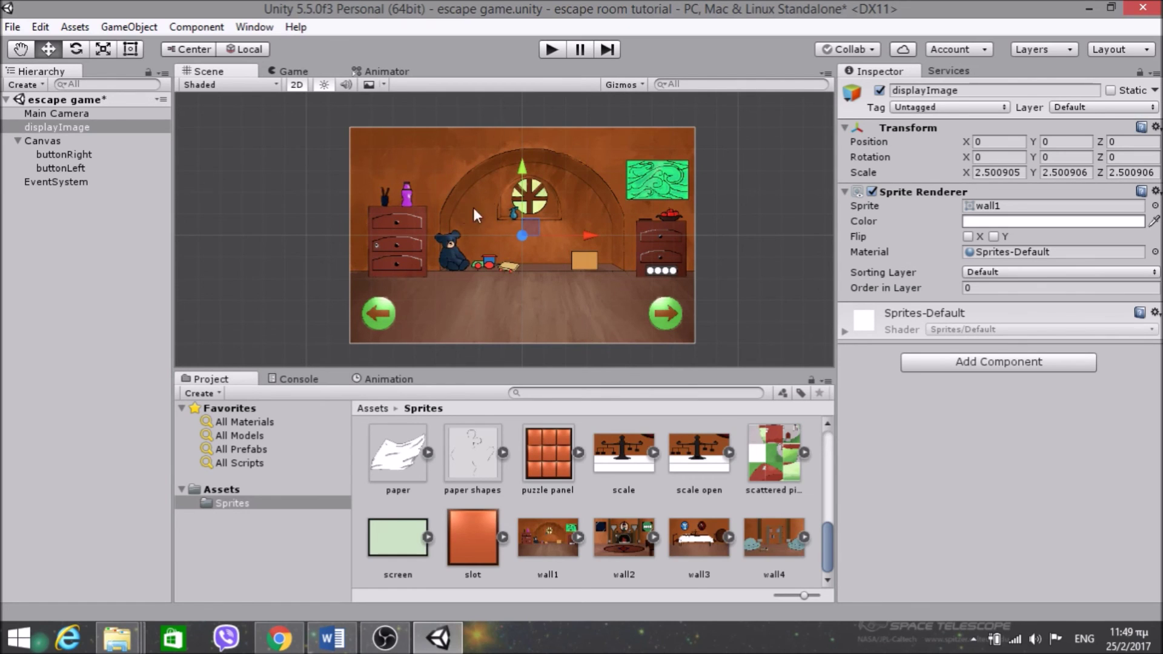
{"action": "mouse_move", "coordinate": [474, 208]}
{"action": "middle_mouse_down"}
{"action": "mouse_move", "coordinate": [487, 183]}
{"action": "mouse_move", "coordinate": [472, 188]}
{"action": "mouse_move", "coordinate": [573, 189]}
{"action": "mouse_move", "coordinate": [472, 194]}
{"action": "middle_mouse_up"}
{"action": "scroll", "coordinate": [473, 190], "scroll_direction": "up", "scroll_amount": 3}
{"action": "scroll", "coordinate": [479, 200], "scroll_direction": "down", "scroll_amount": 4}
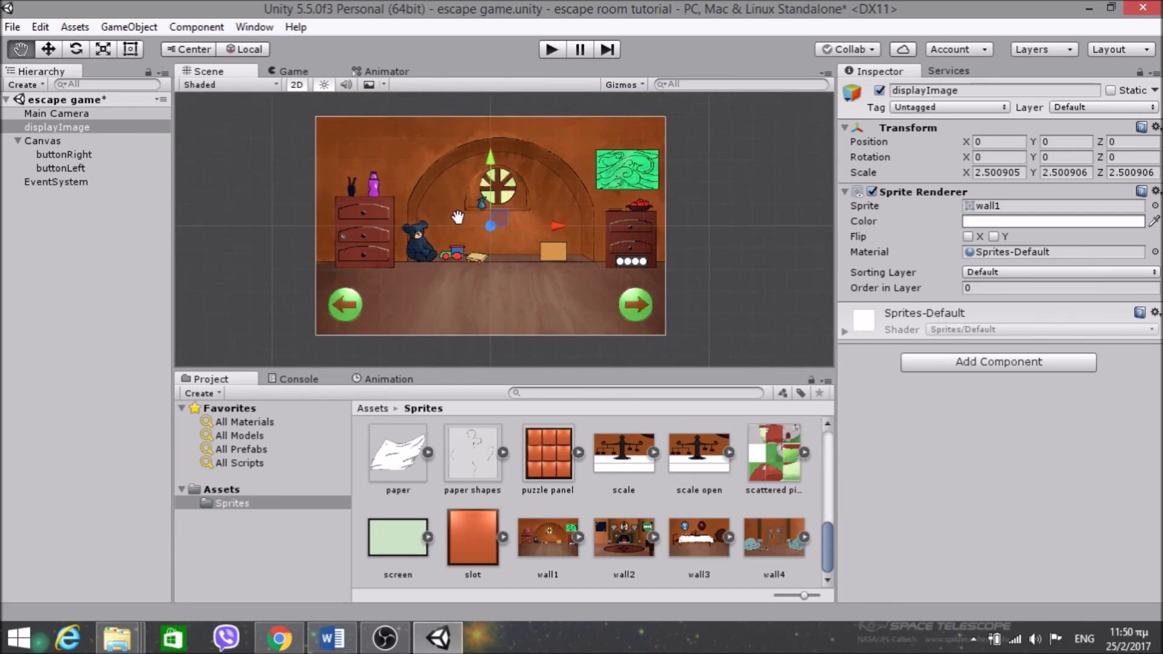
{"action": "scroll", "coordinate": [493, 220], "scroll_direction": "up", "scroll_amount": 4}
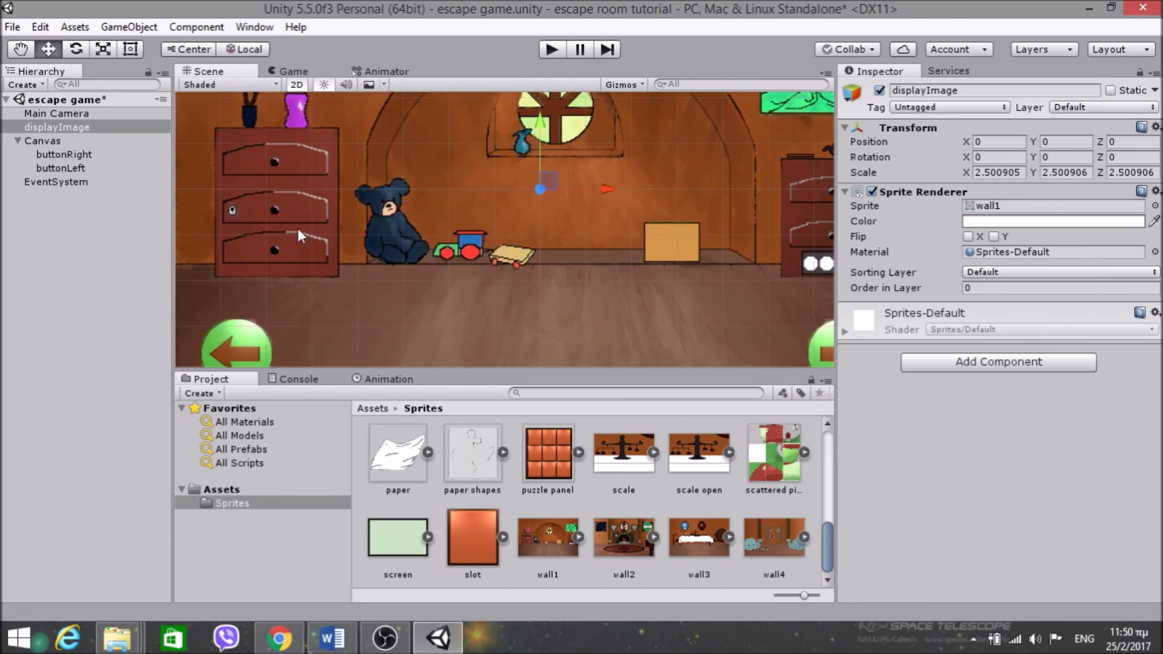
{"action": "middle_click_drag", "start_coordinate": [596, 180], "coordinate": [452, 208]}
{"action": "scroll", "coordinate": [587, 199], "scroll_direction": "down", "scroll_amount": 4}
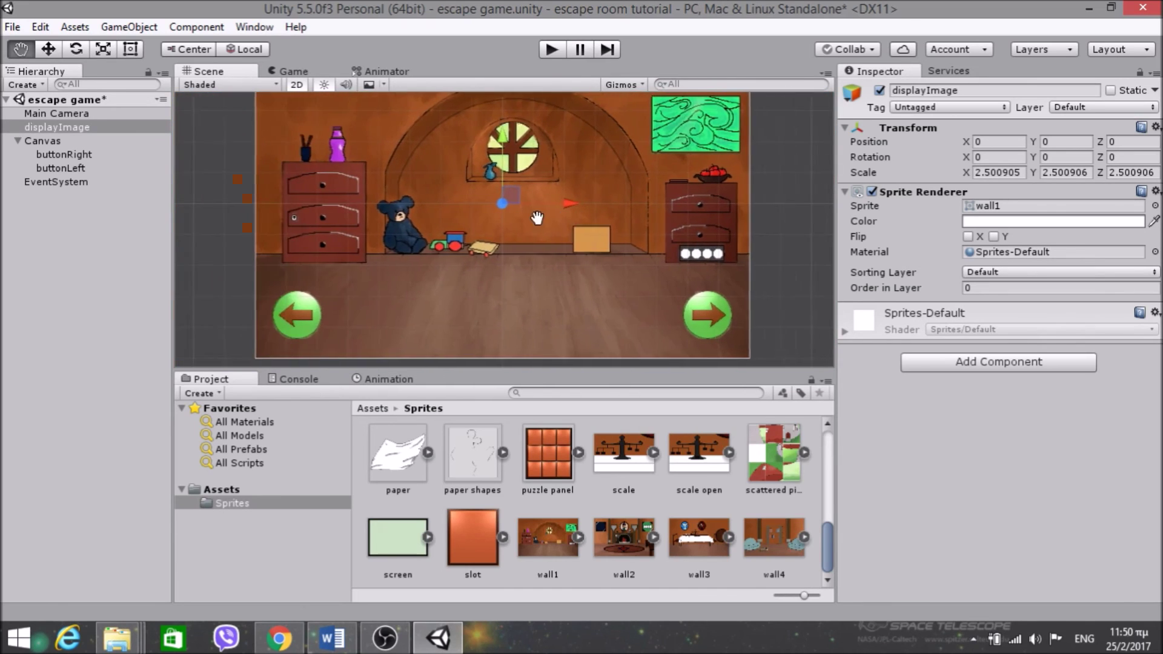